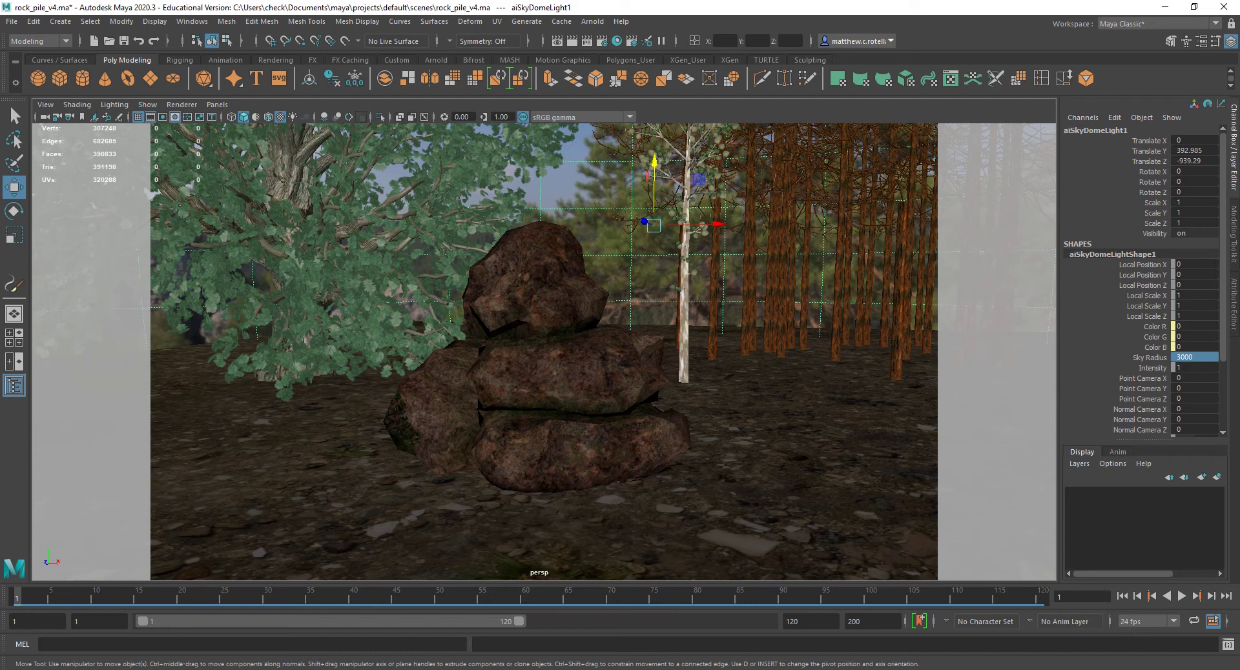
Select the moss_rock_pile mesh, then dolly out and tumble higher to survey the surrounding forest
key(q)
click(581, 404)
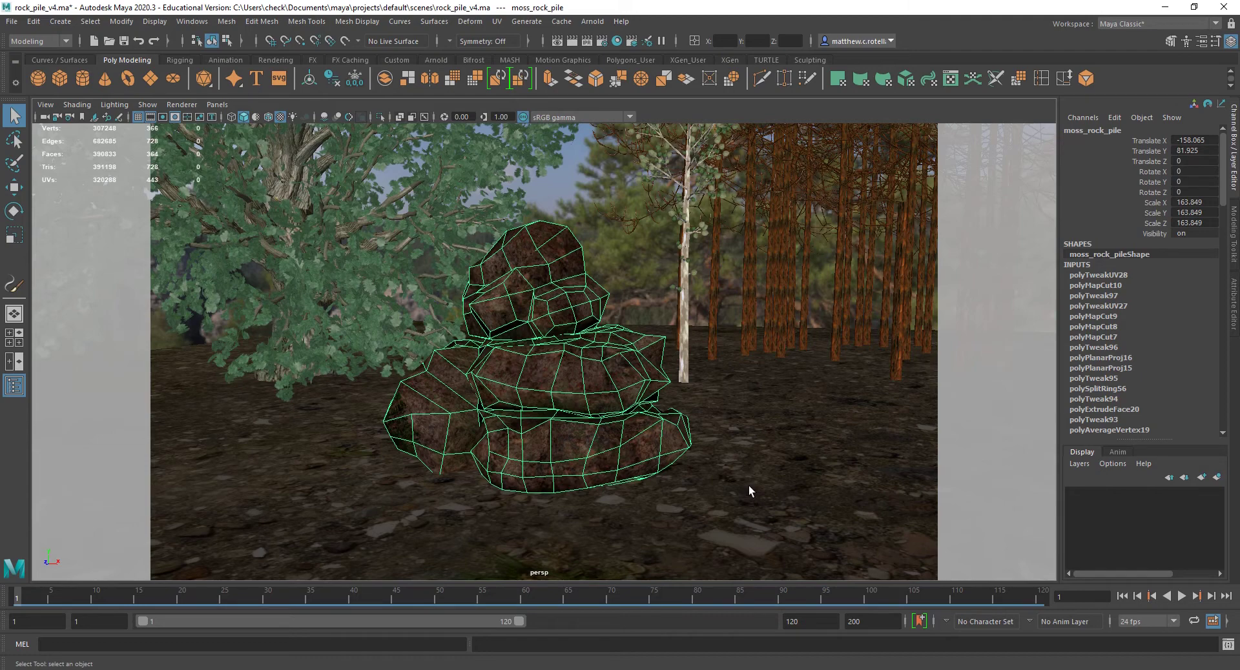
scroll(737, 450, down, 5)
scroll(732, 405, down, 3)
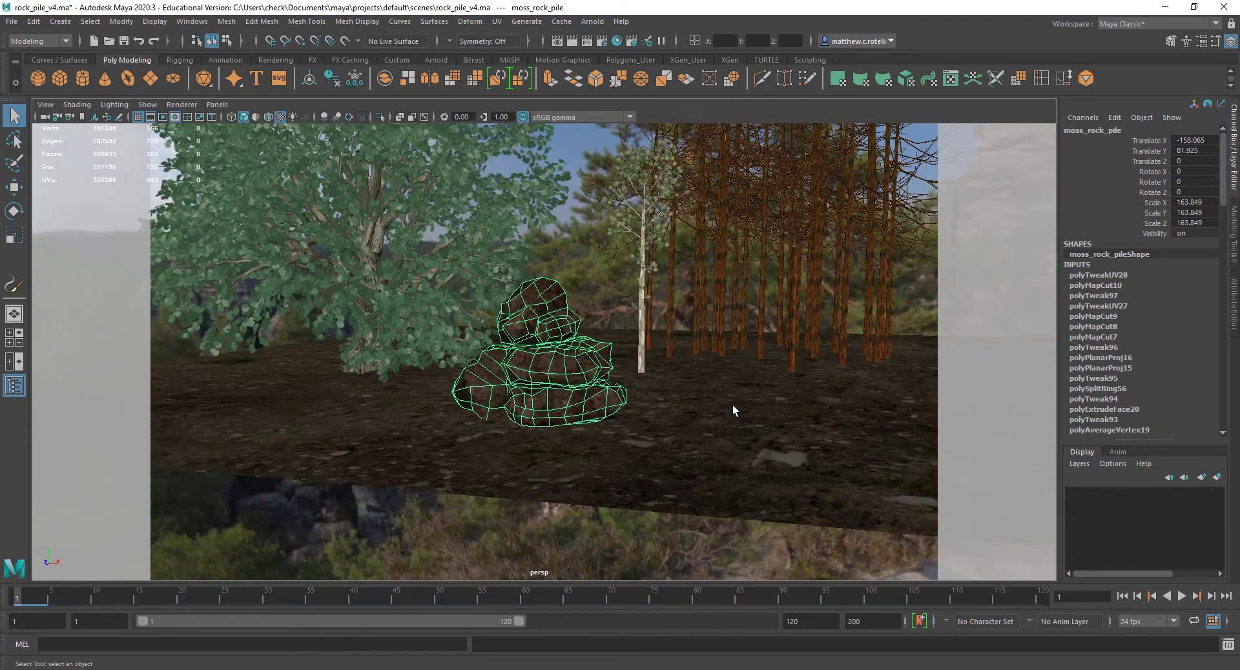
alt+drag(650, 386, 656, 407)
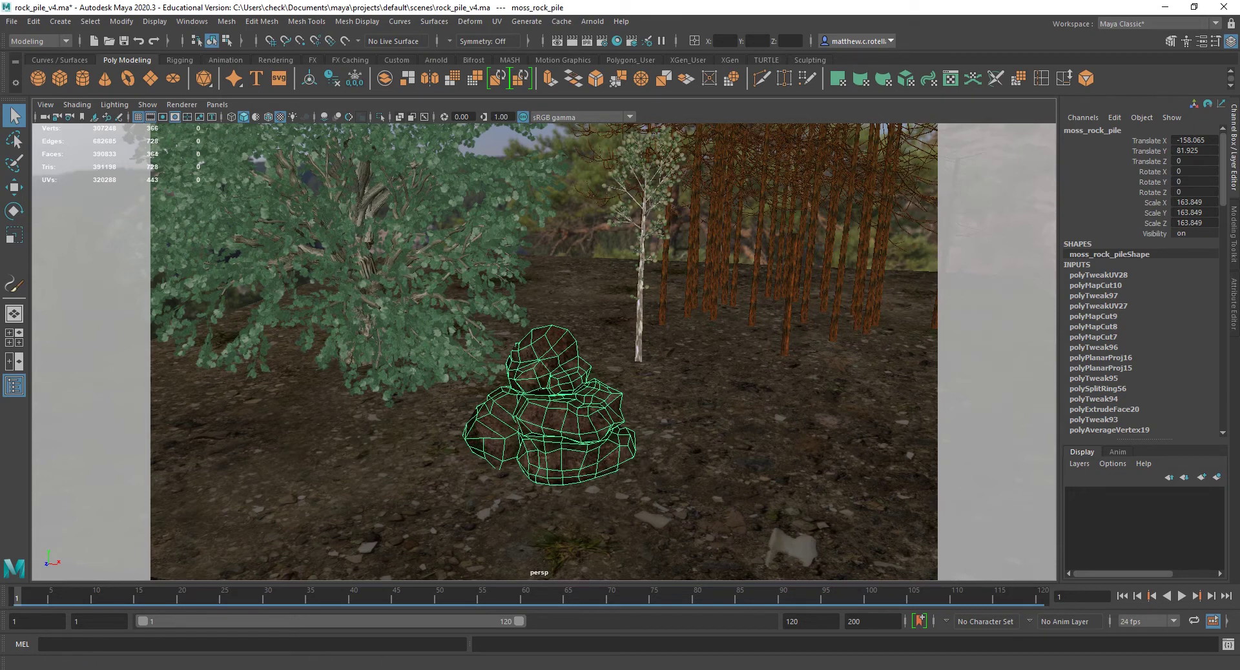
mouse_move(332, 668)
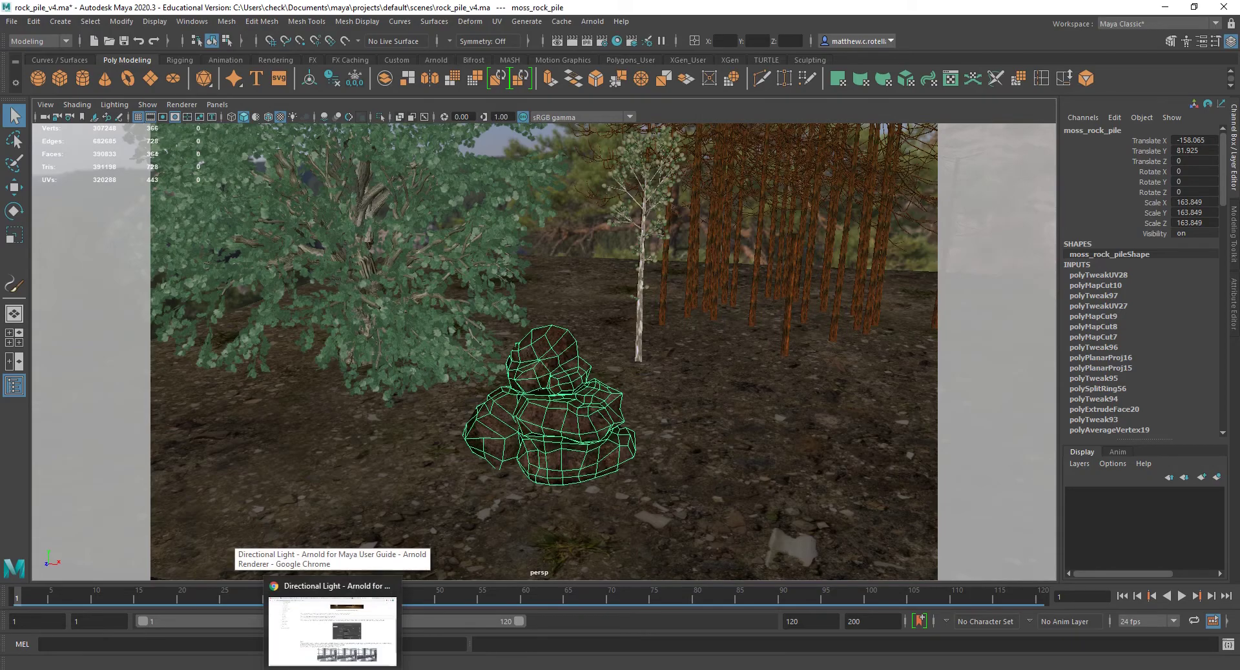
Check the Arnold Directional Light docs in Chrome, then switch to the grass_path_2 TextureHaven page
click(332, 630)
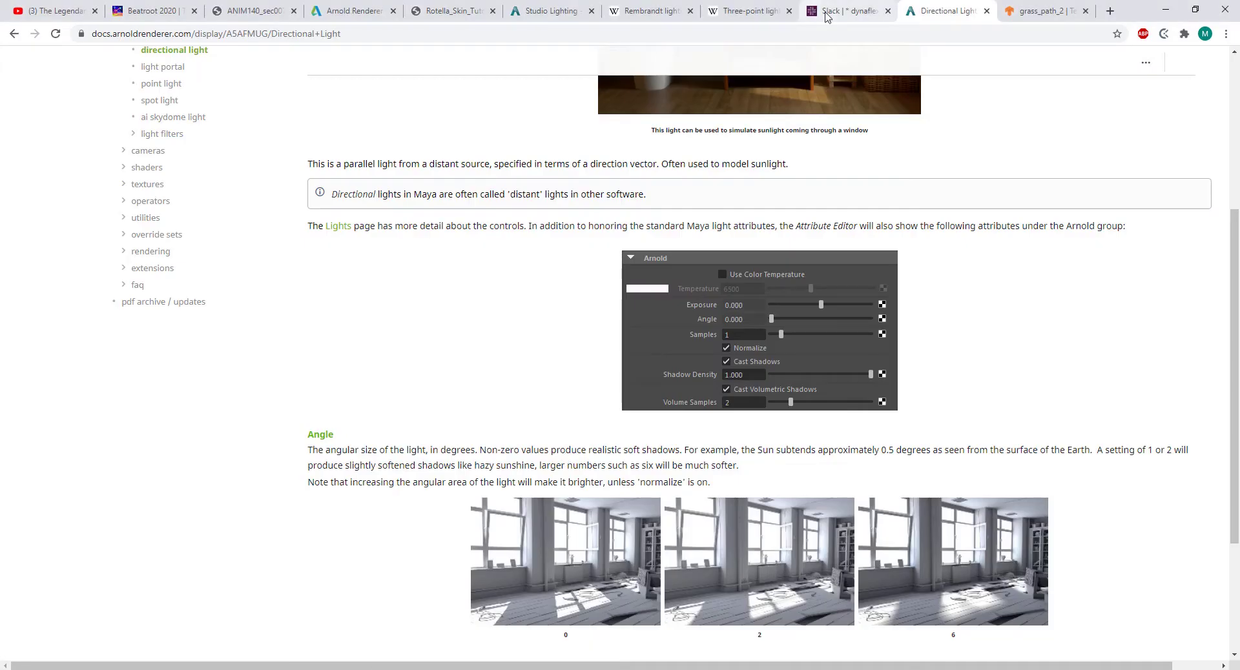
click(1031, 11)
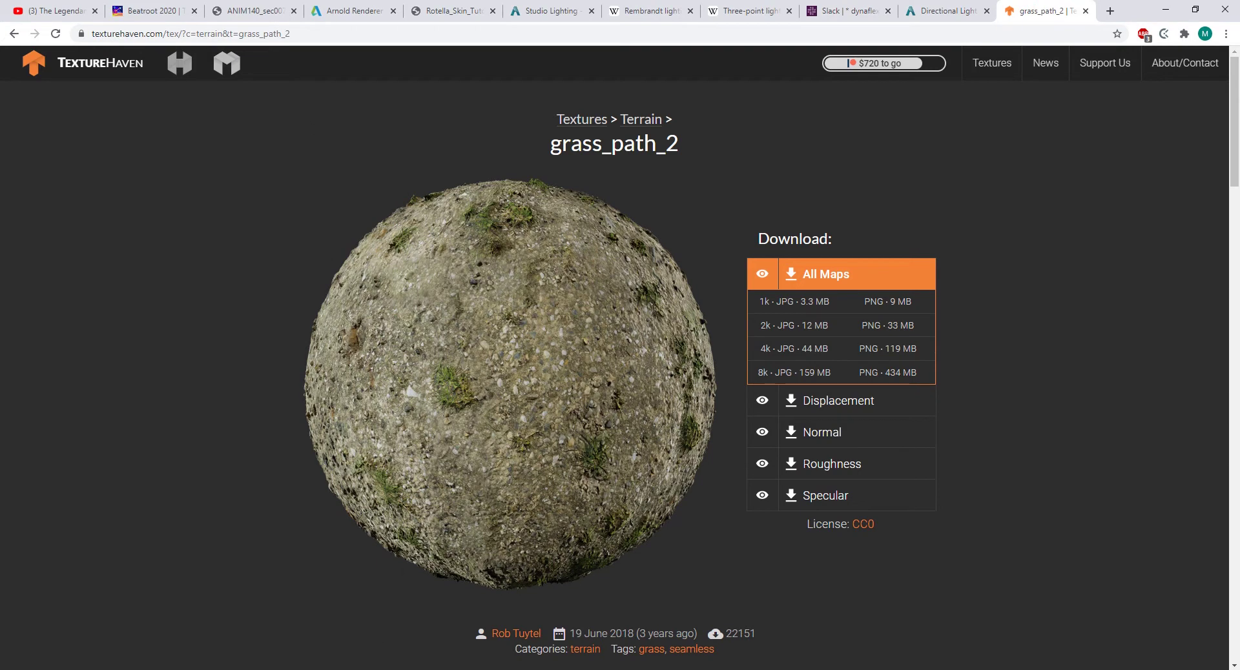
Back in Maya, orbit closely around the rock pile and select the ground plane
click(565, 637)
alt+drag(521, 544, 481, 494)
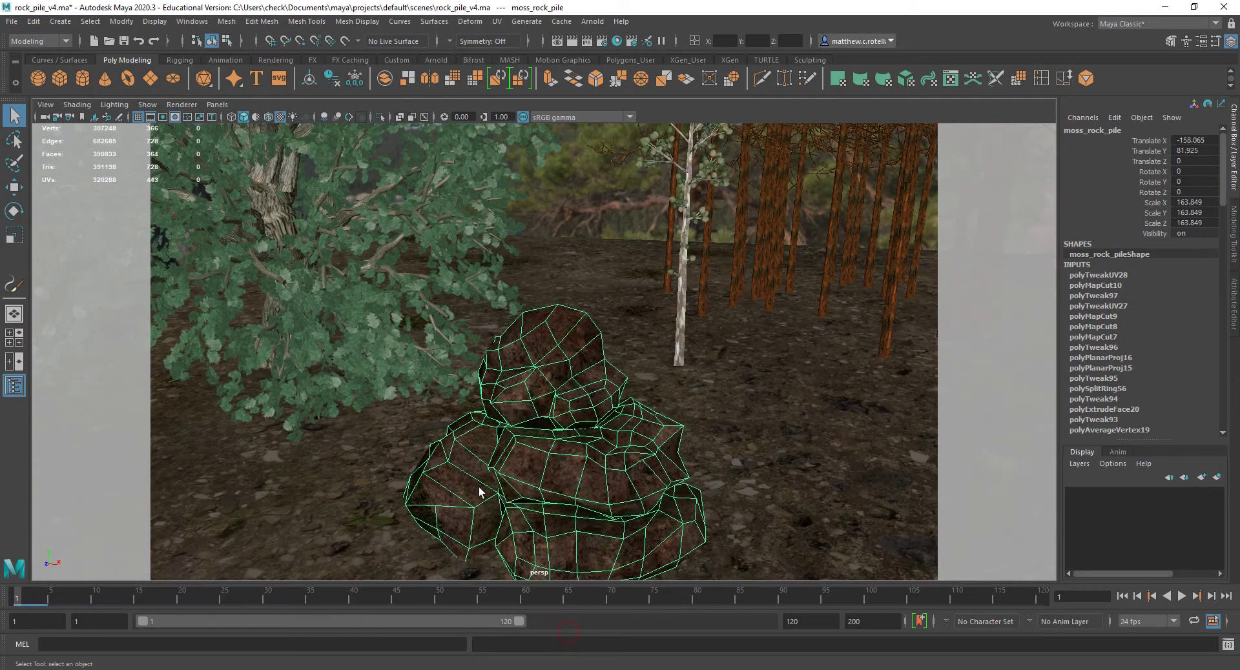
alt+drag(565, 412, 524, 339)
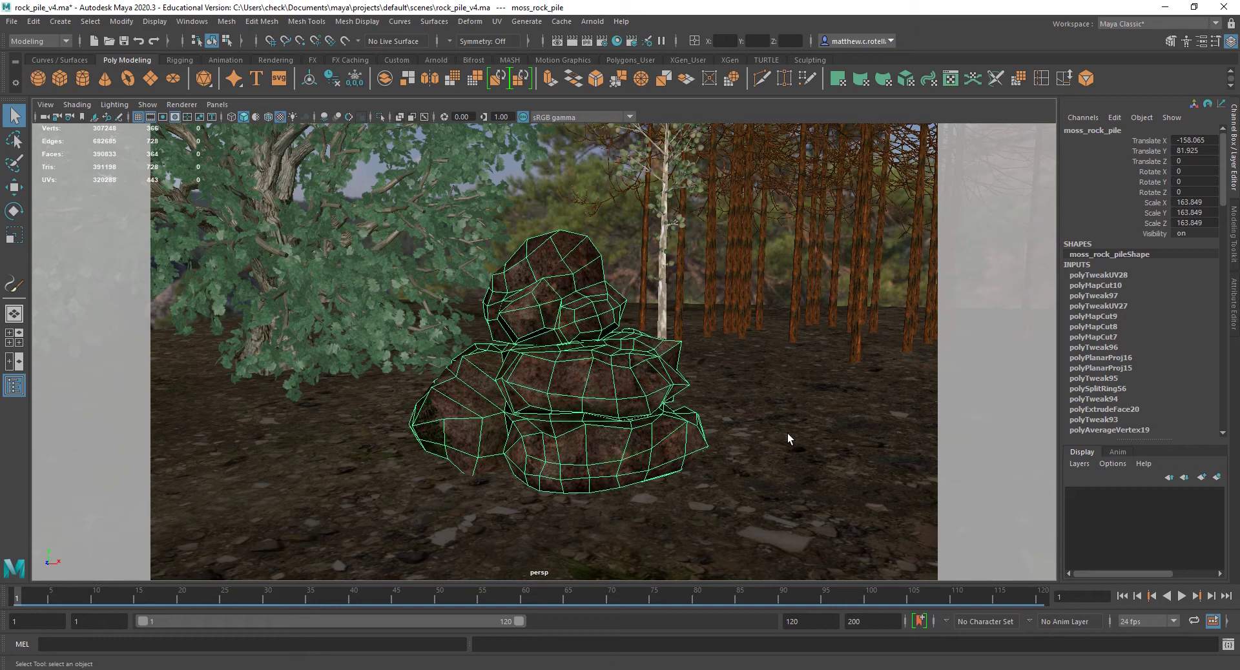
click(715, 513)
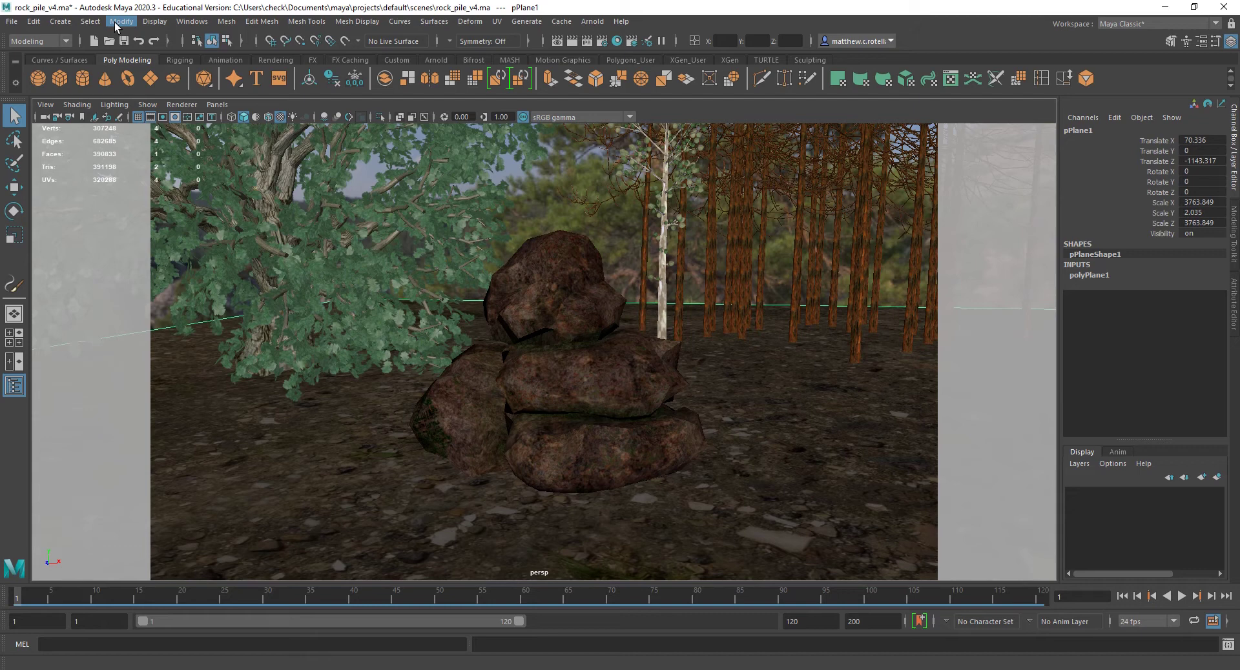
Create a directional light from the Create > Lights menu
click(60, 21)
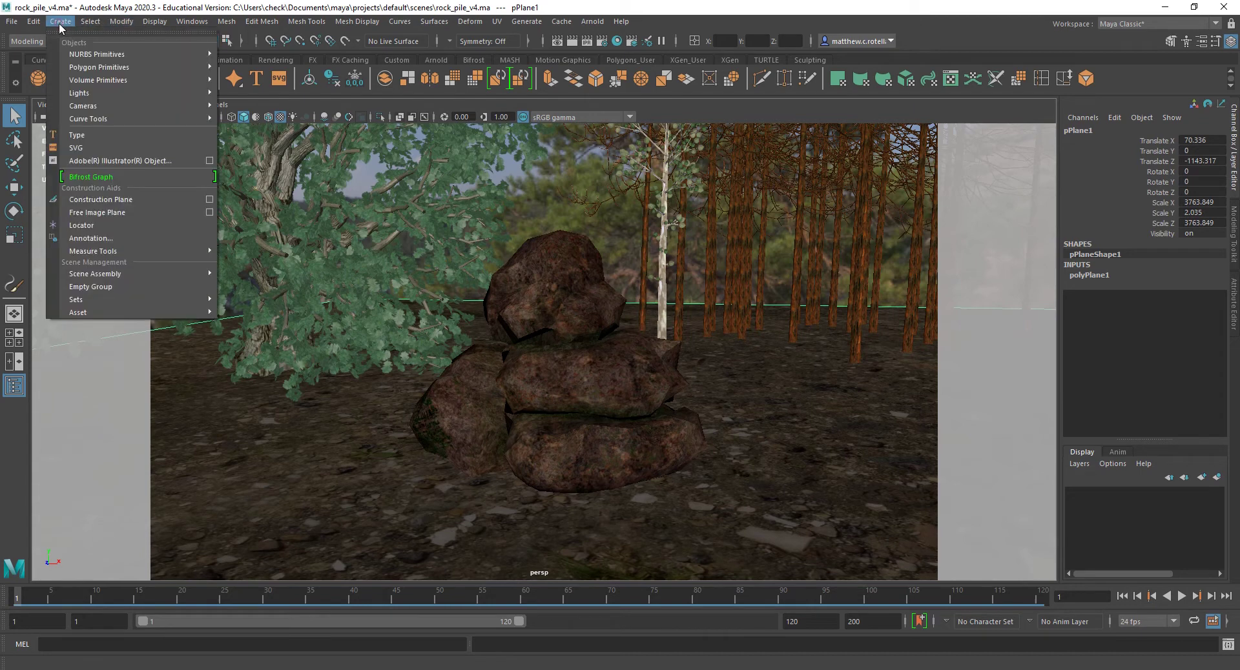
mouse_move(106, 93)
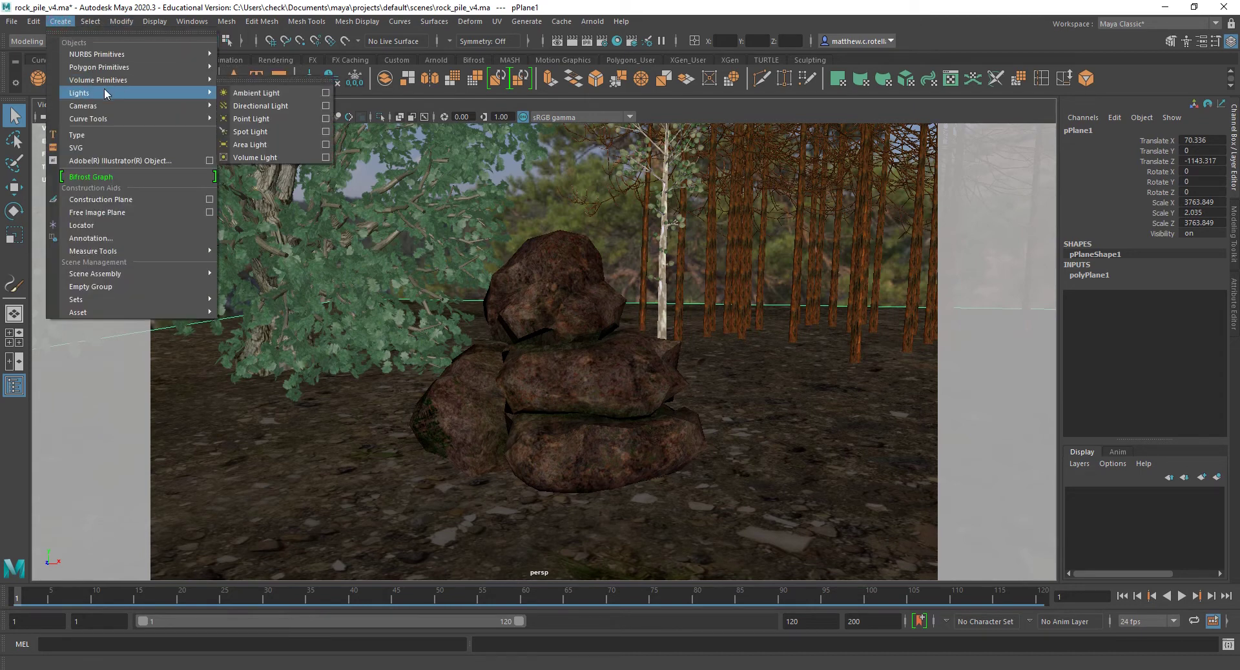
click(264, 105)
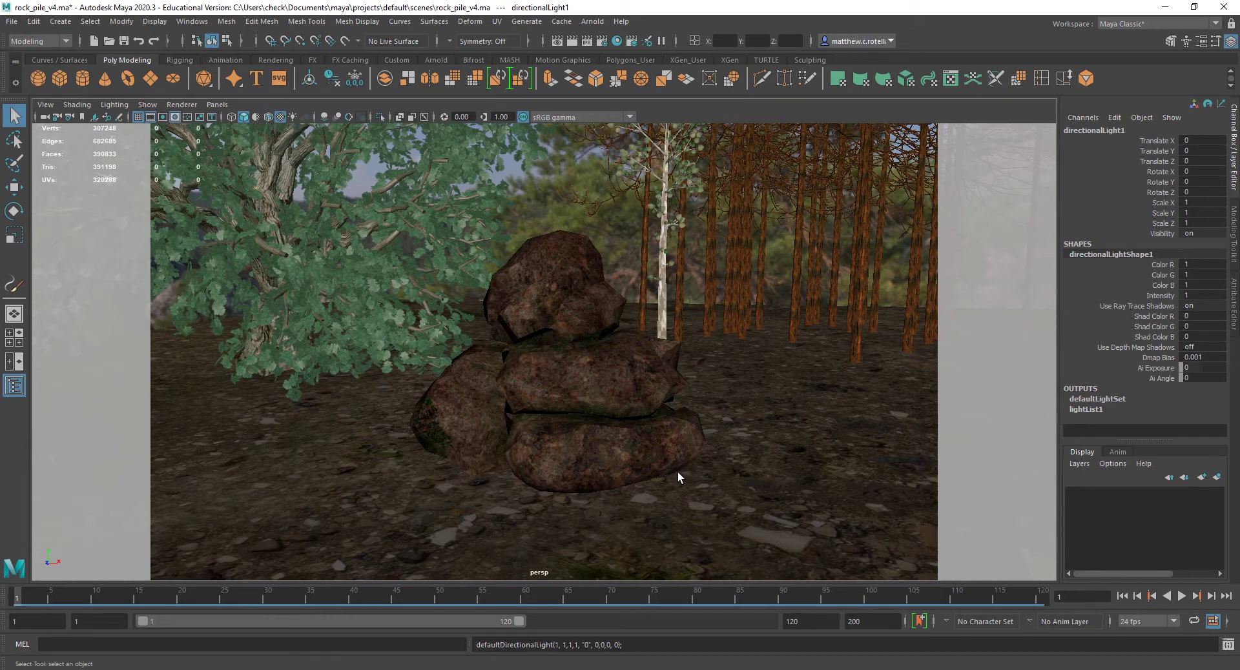
In wireframe view, scale directionalLight1 up to about 244 and tilt it slightly
key(r)
key(4)
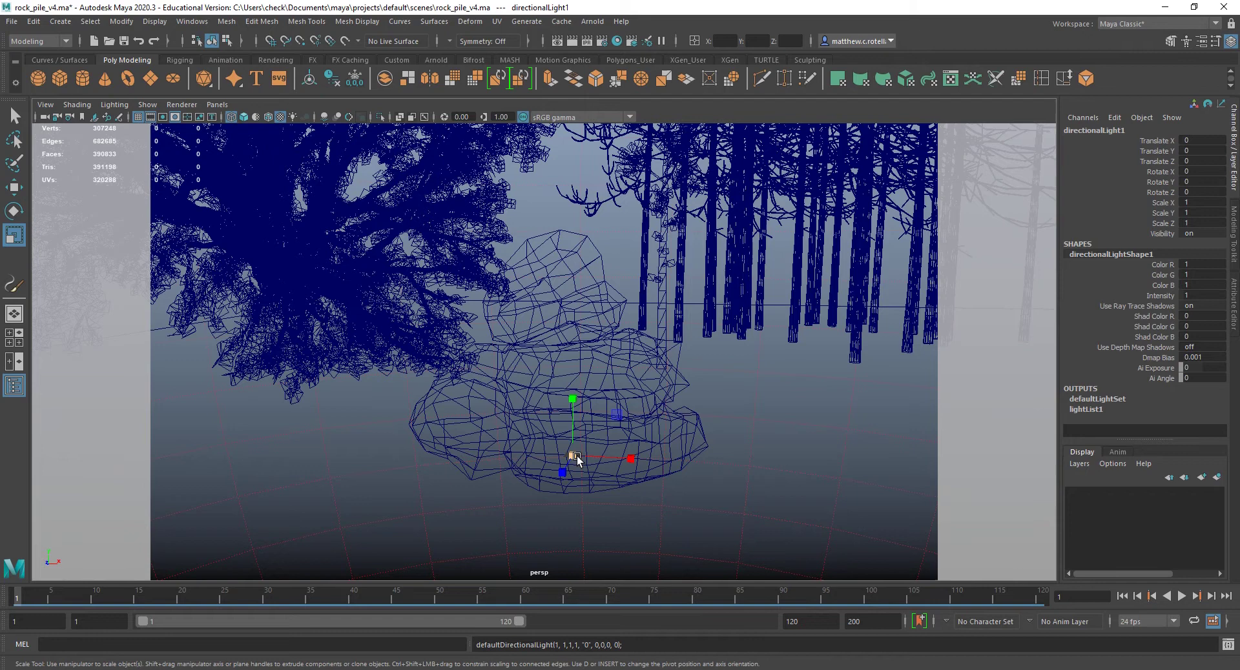
drag(576, 459, 749, 474)
key(e)
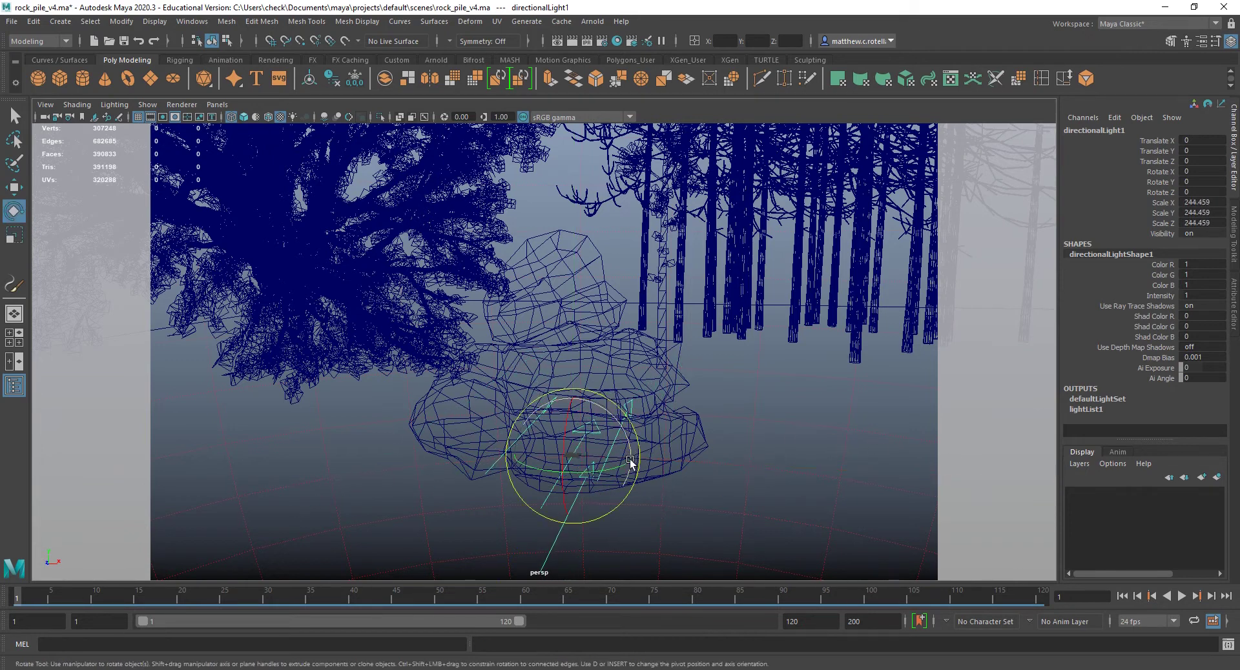
mouse_move(634, 456)
mouse_down()
mouse_move(645, 391)
mouse_move(619, 481)
mouse_move(559, 484)
mouse_move(631, 482)
mouse_move(622, 456)
mouse_up()
Switch to textured shaded display and move the light up and right near the trees
key(5)
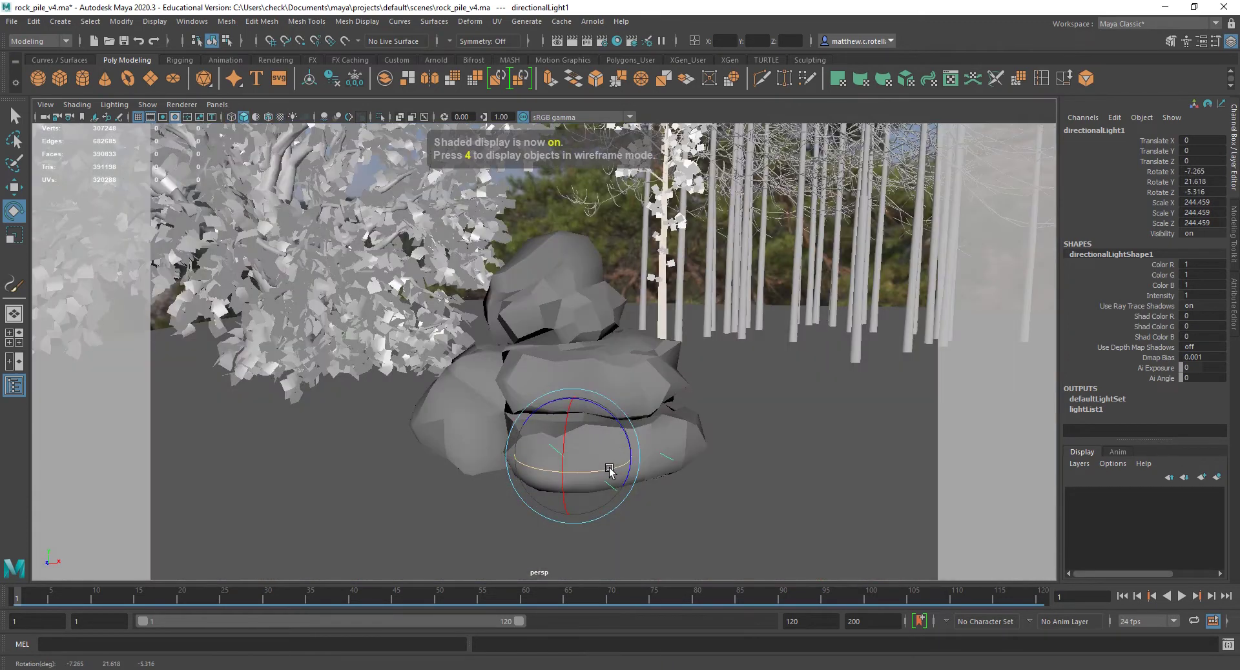
key(6)
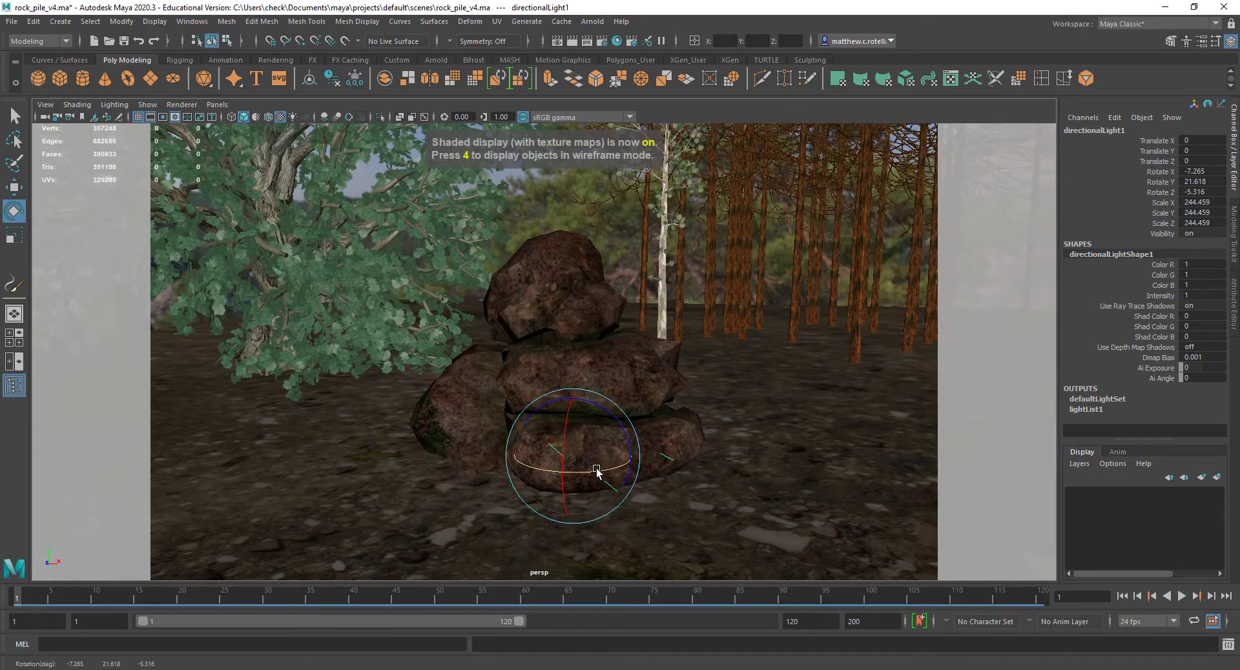
key(w)
drag(572, 455, 699, 387)
key(e)
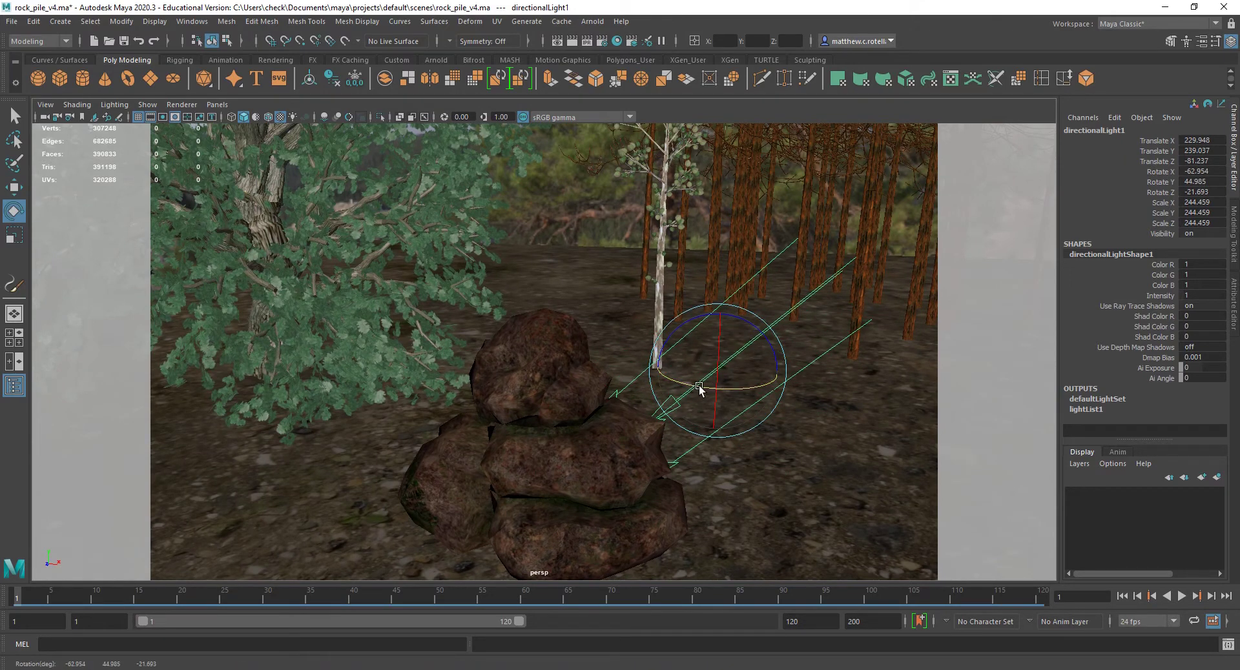
key(w)
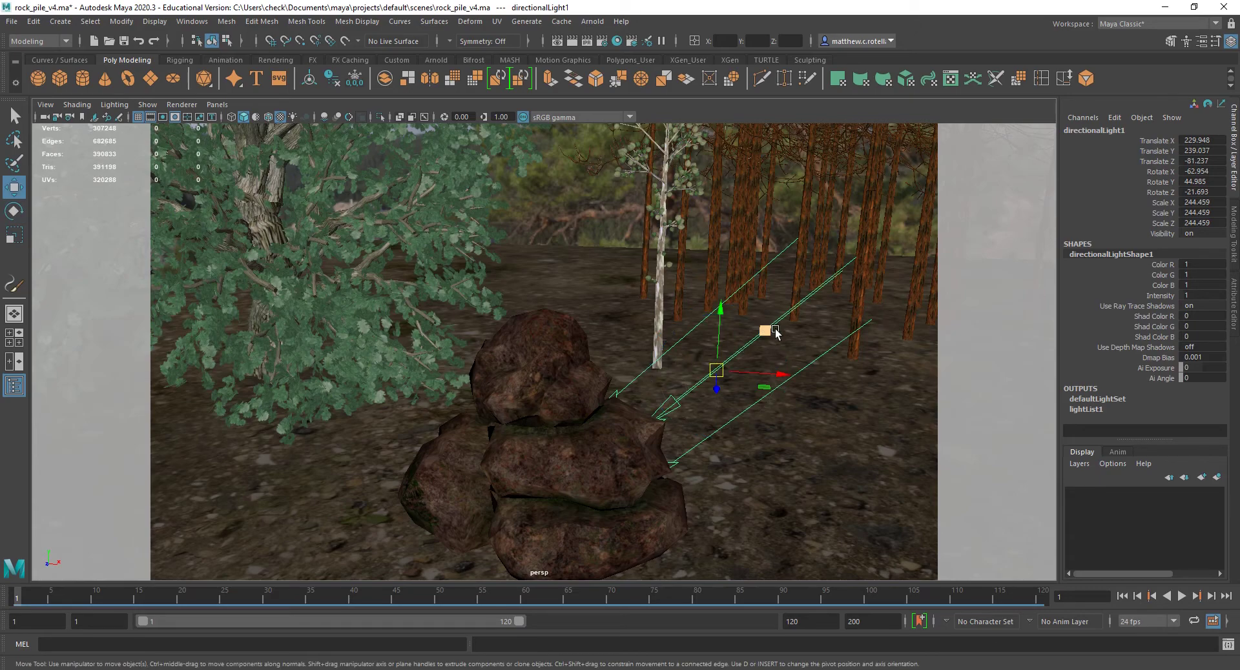
drag(764, 333, 834, 264)
alt+drag(834, 265, 793, 265)
Rotate the light to -79.948, 52.453, -38.394, aiming steeply down across the rock pile
key(e)
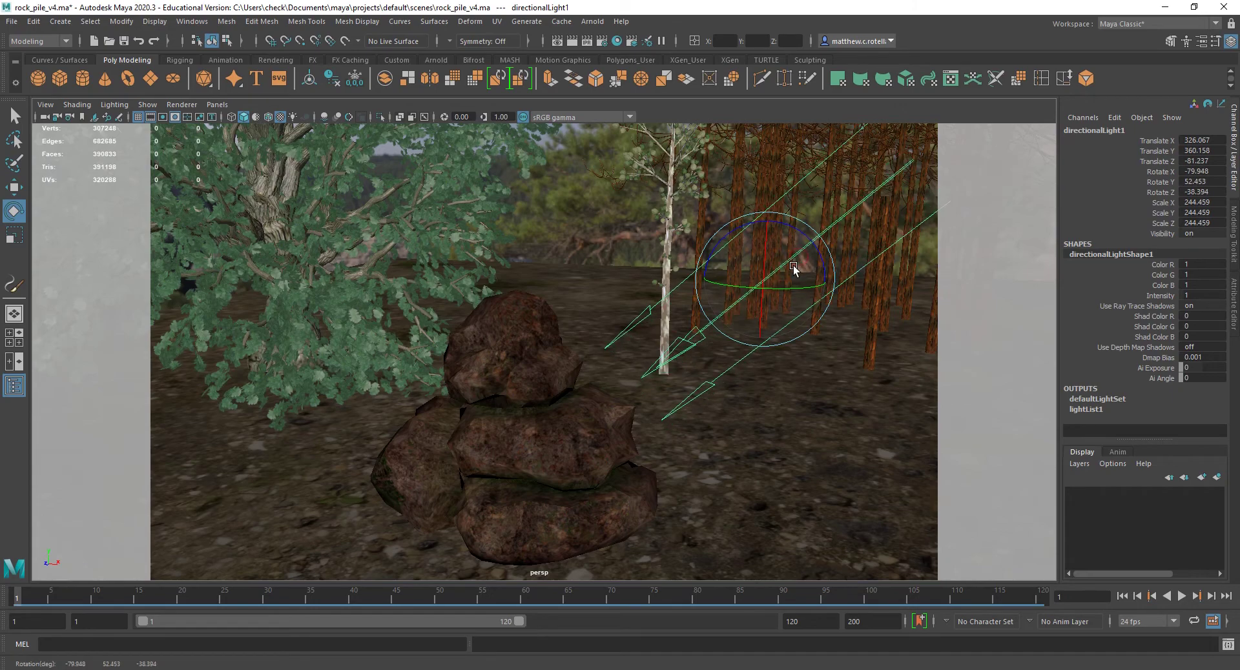
alt+drag(707, 363, 686, 255)
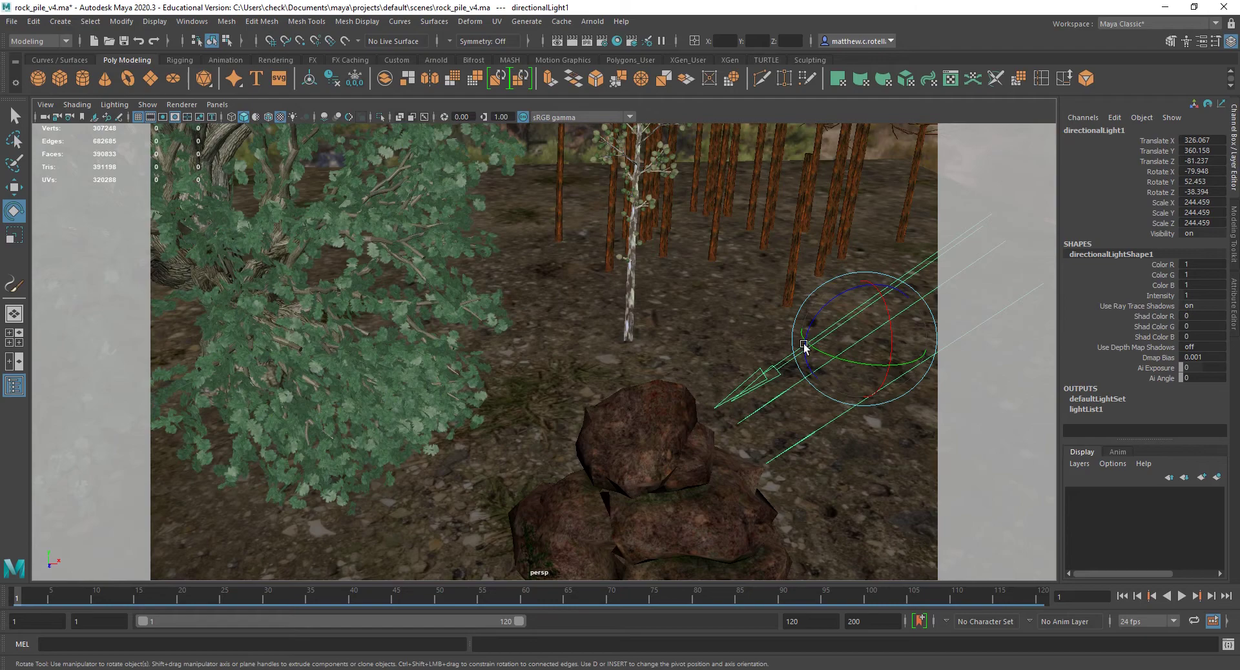
mouse_move(800, 342)
alt+mouse_down()
mouse_move(783, 323)
mouse_move(692, 334)
mouse_move(782, 331)
alt+mouse_up()
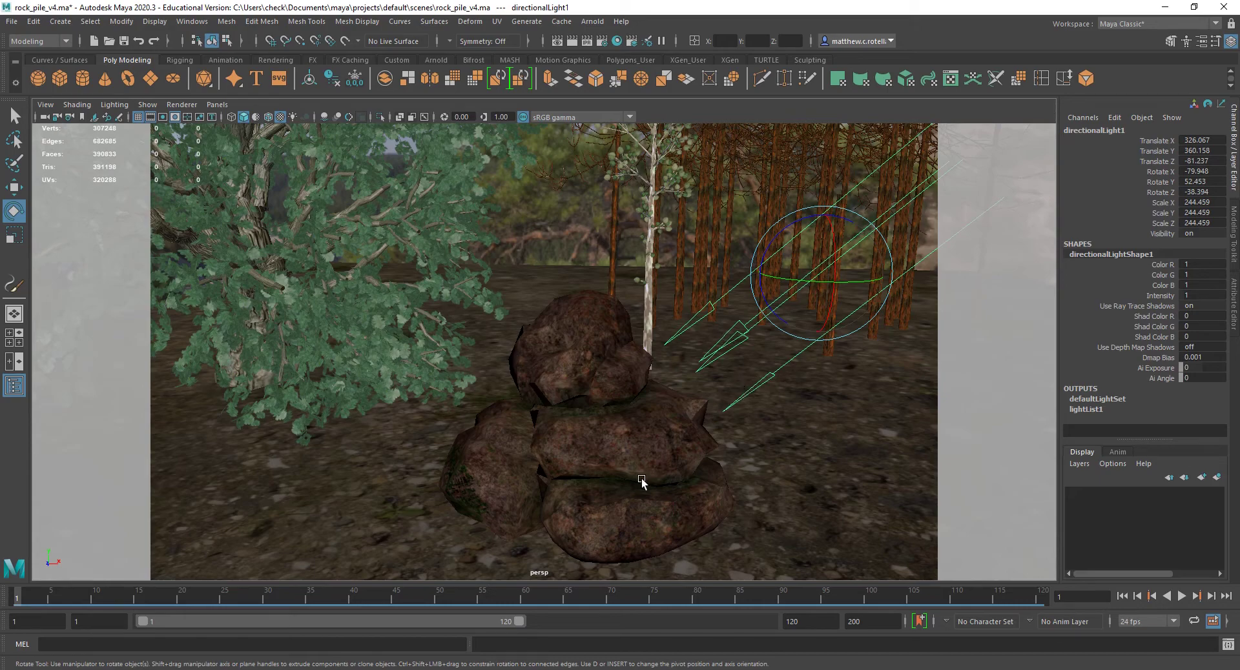
alt+drag(667, 434, 661, 428)
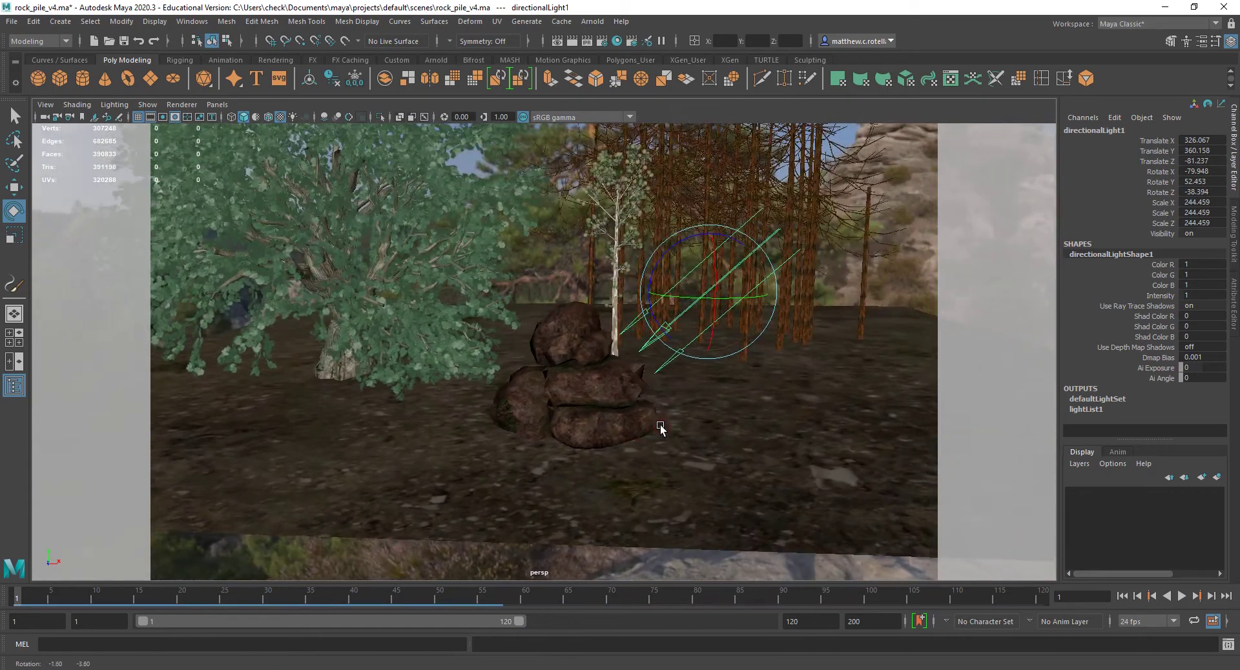
alt+right_drag(660, 428, 620, 437)
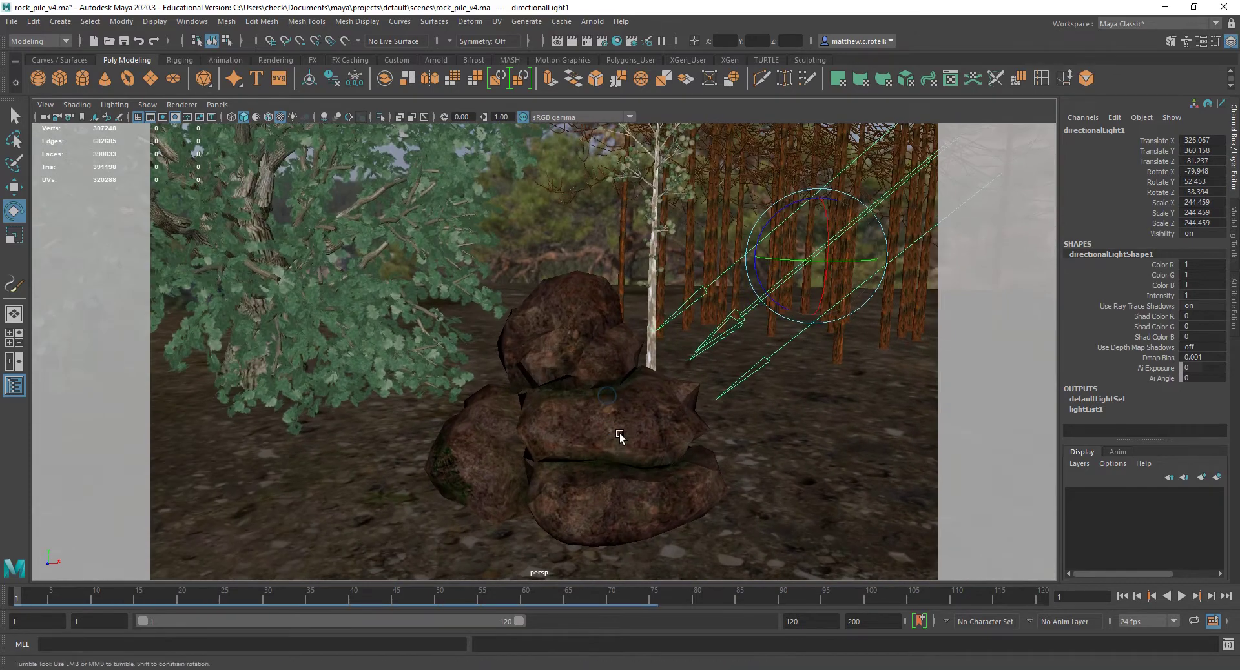
alt+drag(620, 437, 696, 415)
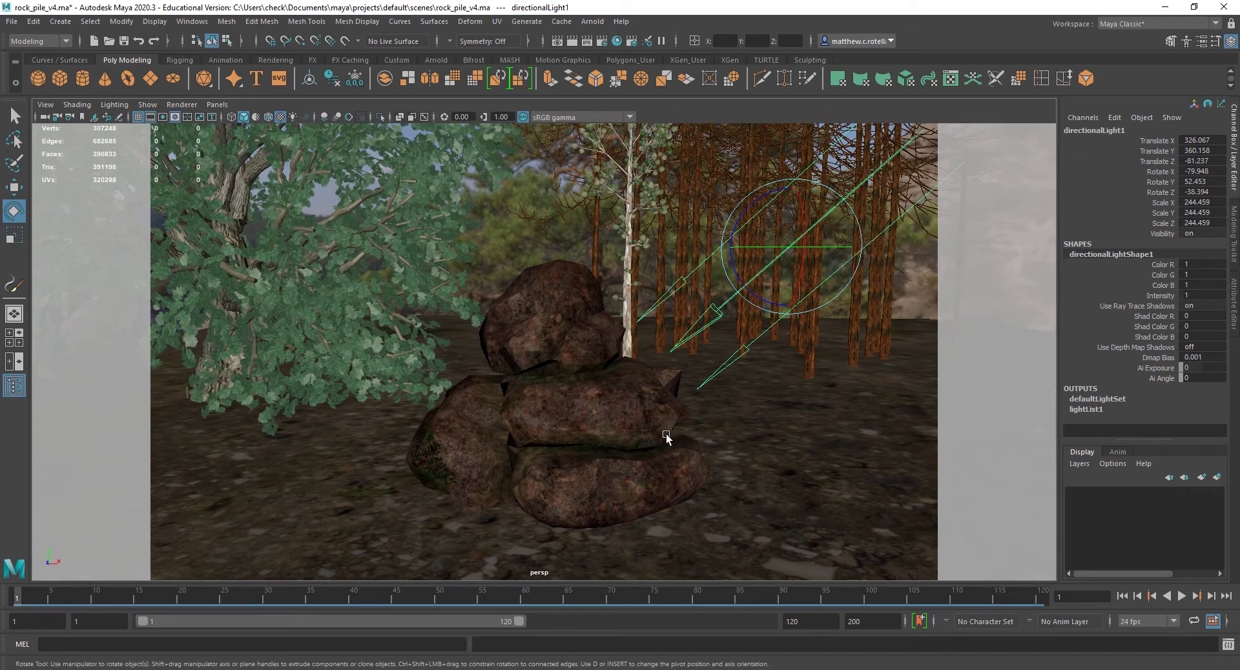
alt+drag(746, 442, 726, 439)
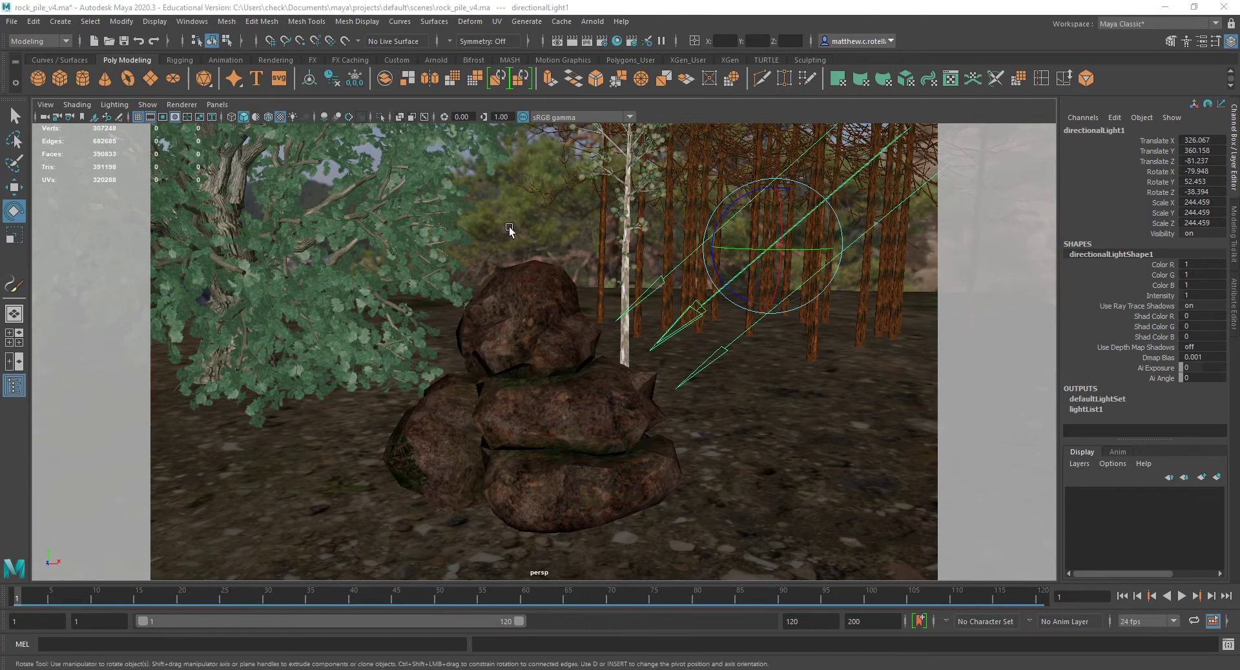
Review aiSkyDomeLight1's attributes and shift the Arnold RenderView with the forest render to the right
click(702, 219)
click(1234, 326)
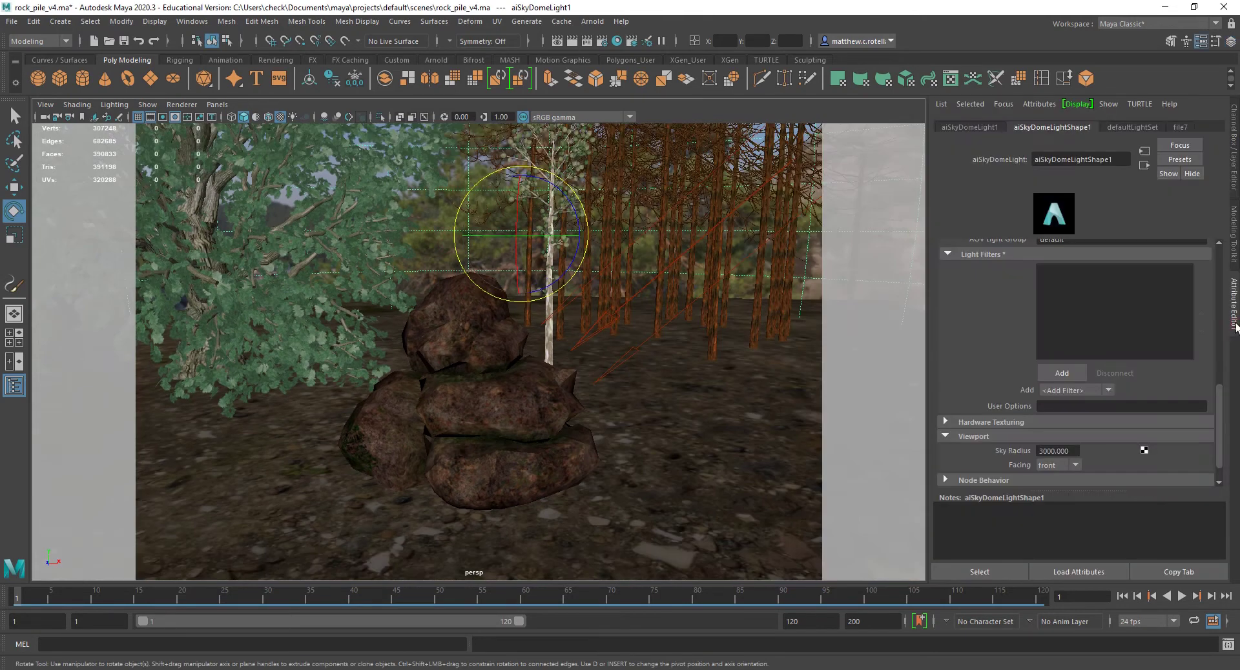
scroll(1072, 342, up, 10)
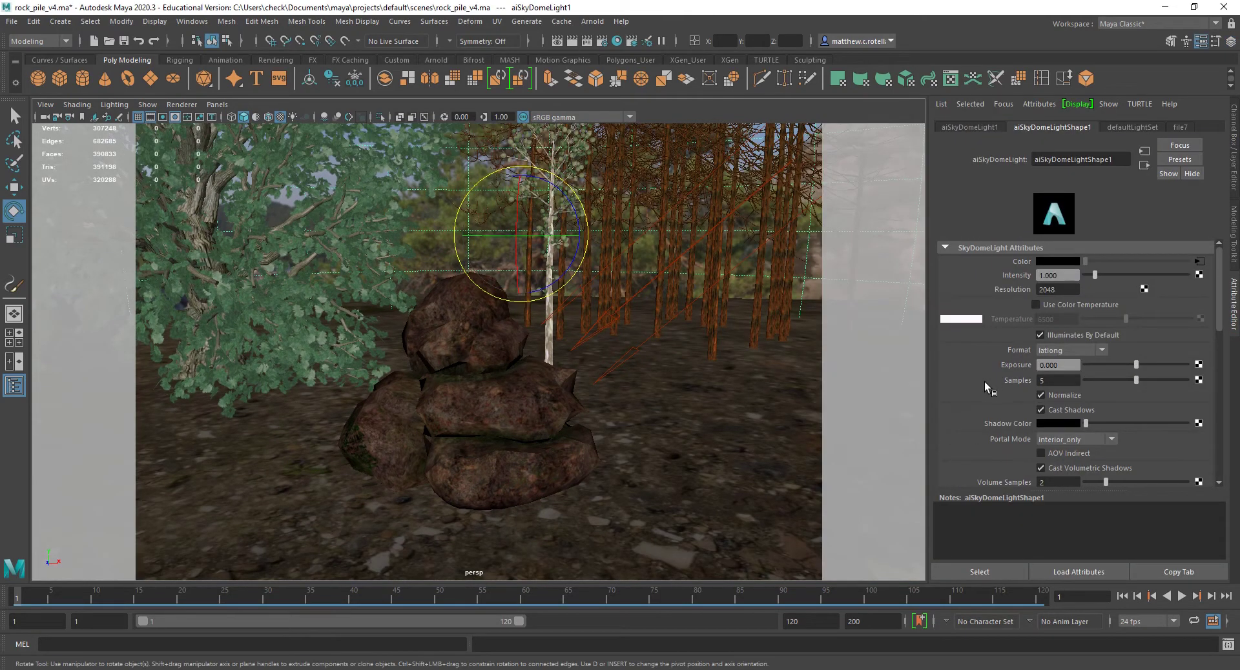
scroll(984, 386, down, 5)
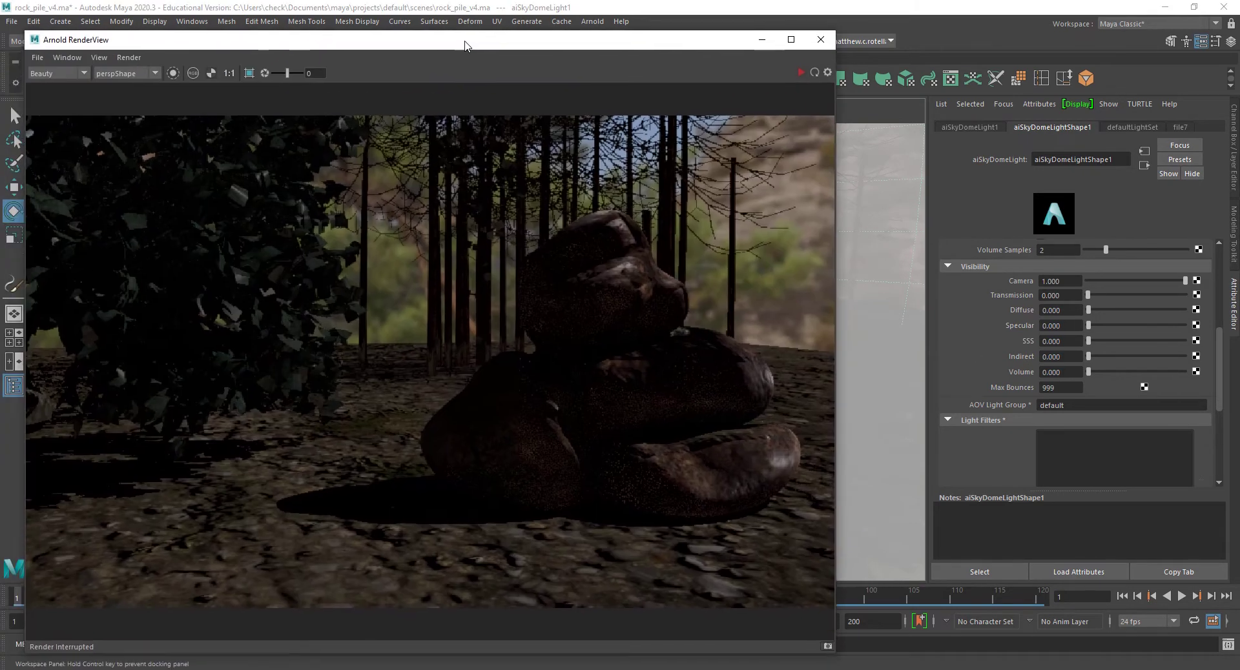
drag(524, 48, 636, 48)
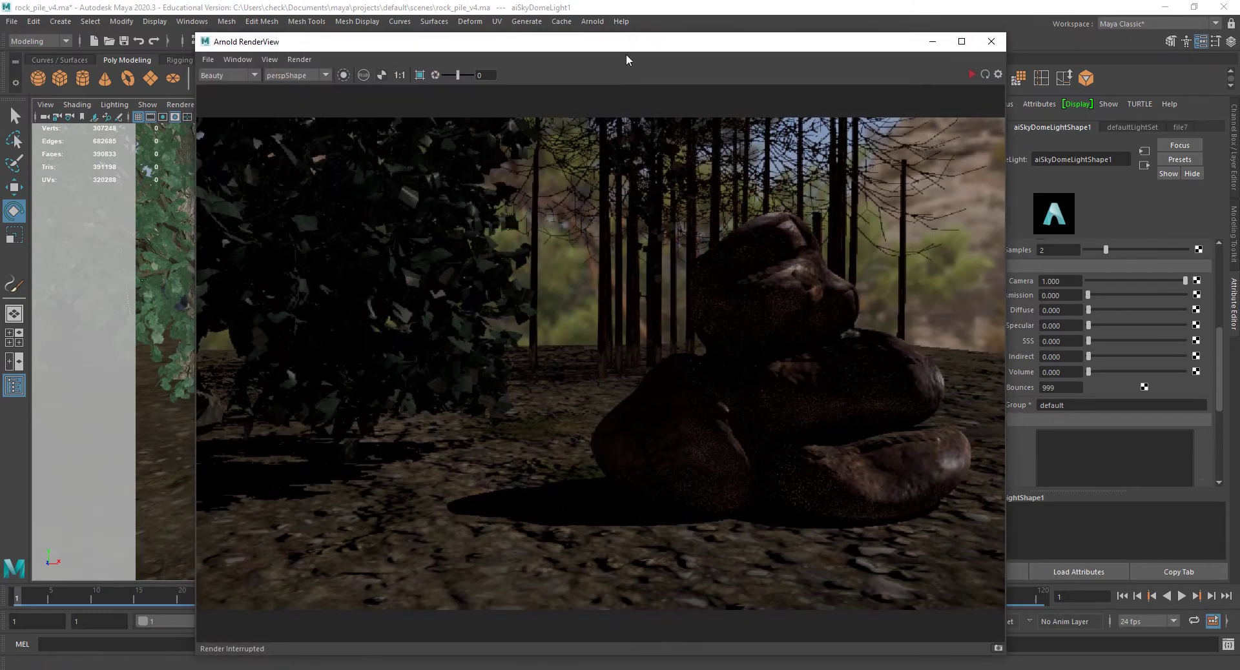
Refresh the Arnold render from the current camera, then move the RenderView out of the way
click(299, 59)
click(312, 98)
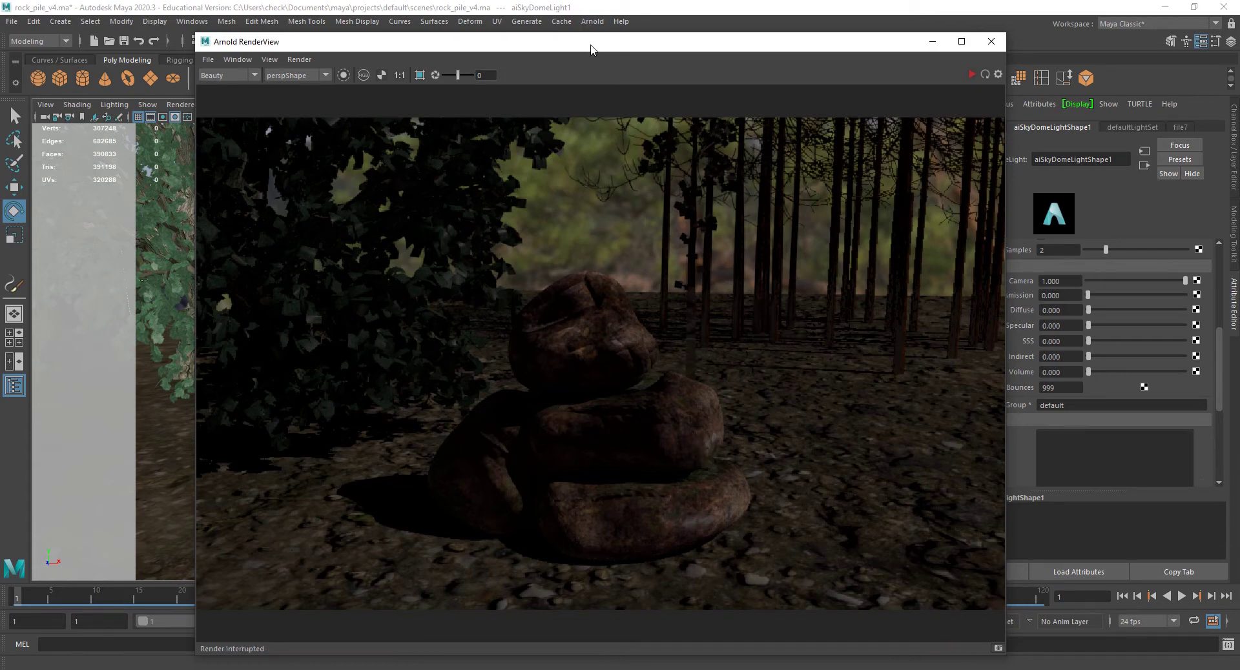
drag(589, 44, 589, 78)
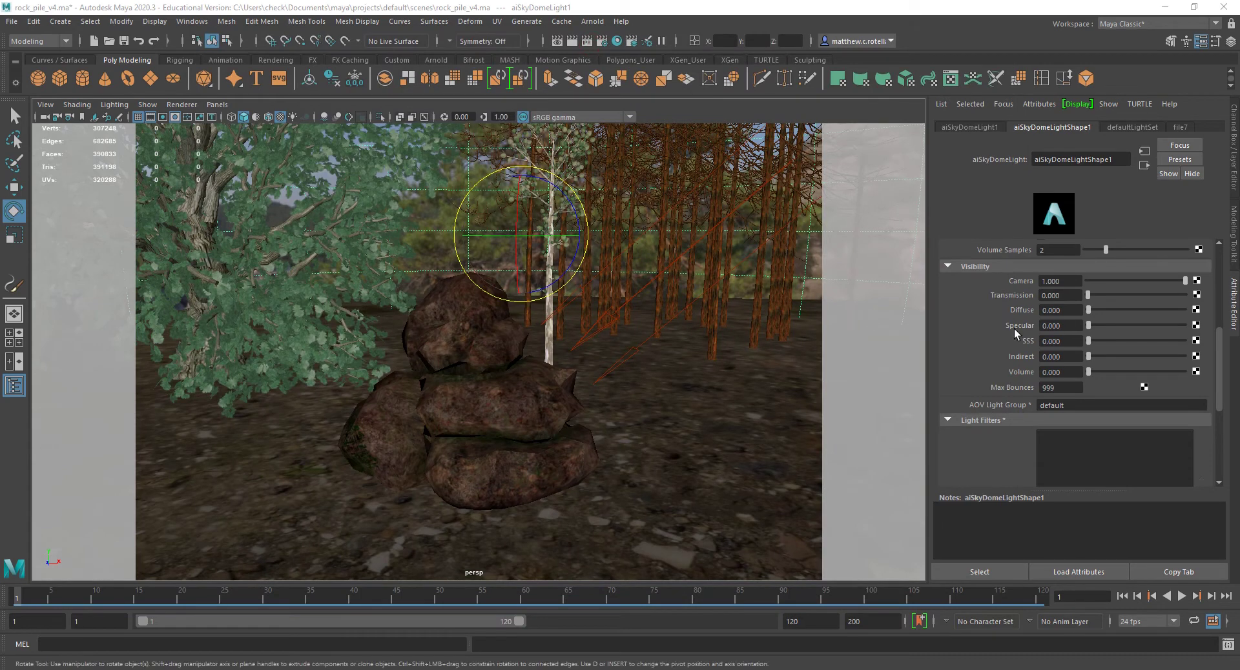
Set directionalLight1's Intensity to 3 in the Attribute Editor
scroll(968, 327, up, 5)
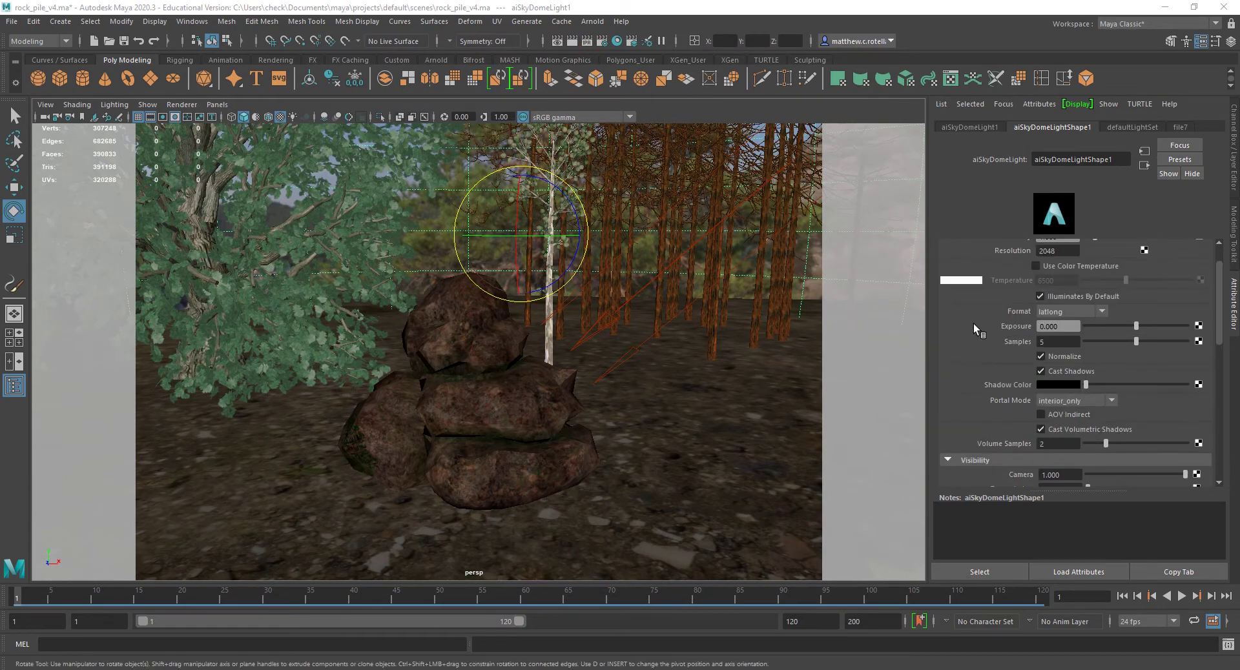
click(618, 335)
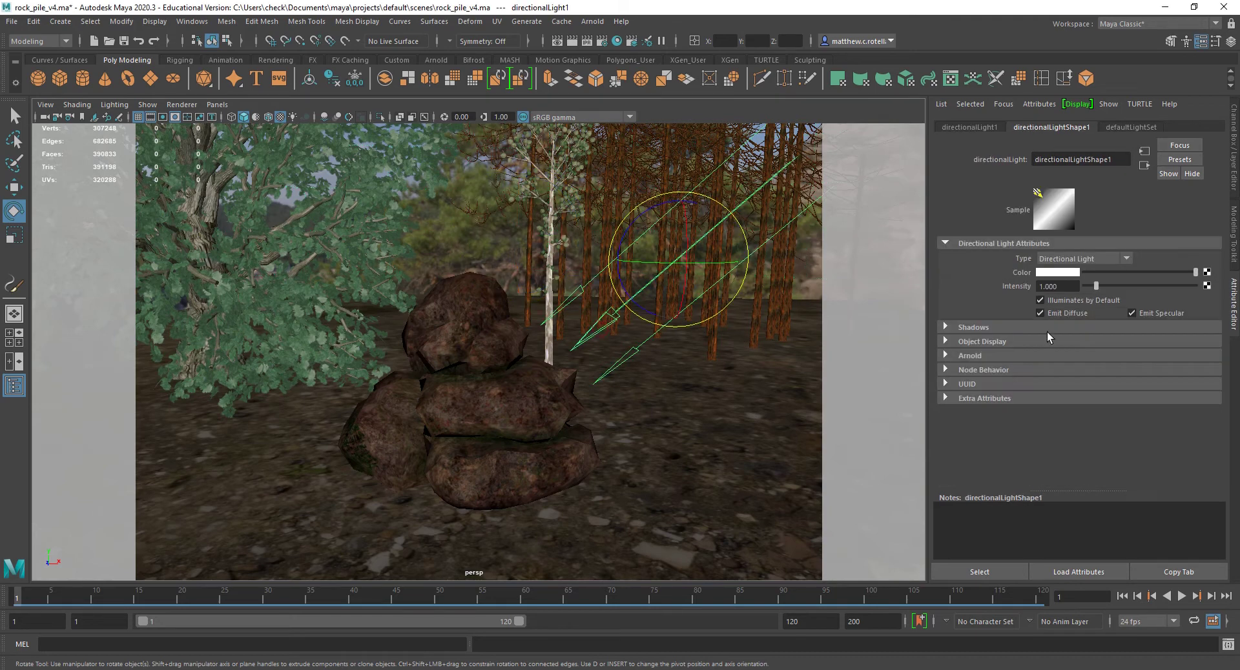
drag(1064, 288, 914, 282)
text(2)
key(BackSpace)
text(3)
key(Return)
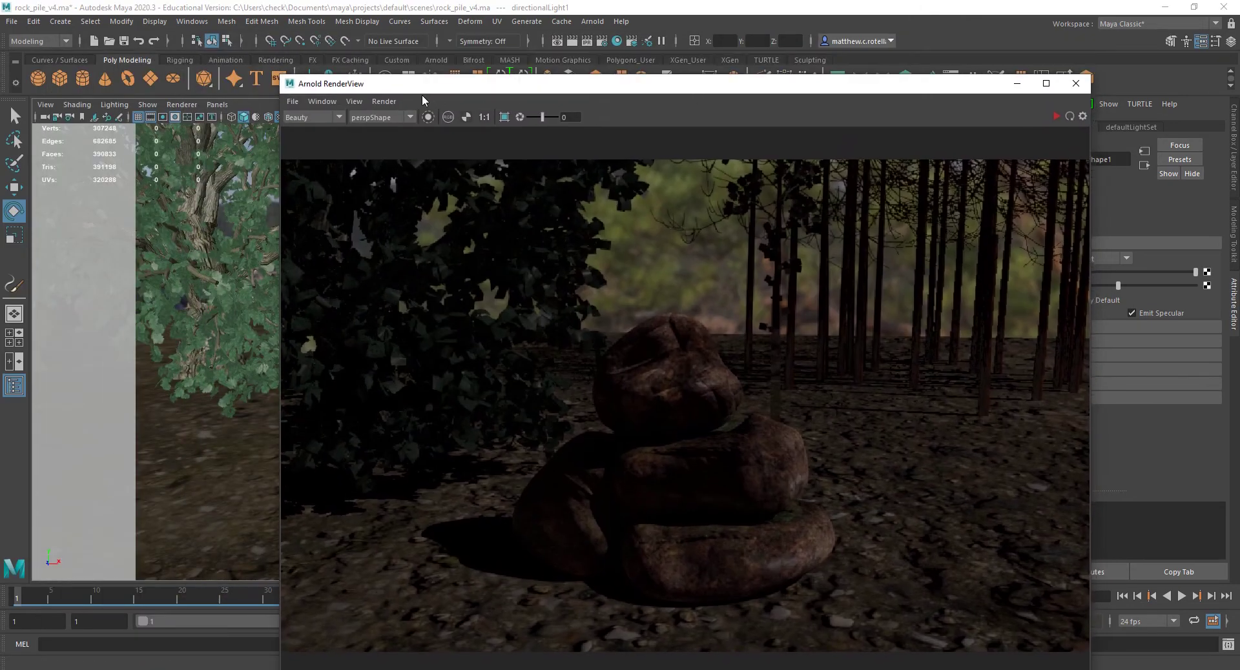
Start an Arnold IPR render and uncover the light's colour settings beside the RenderView
click(383, 102)
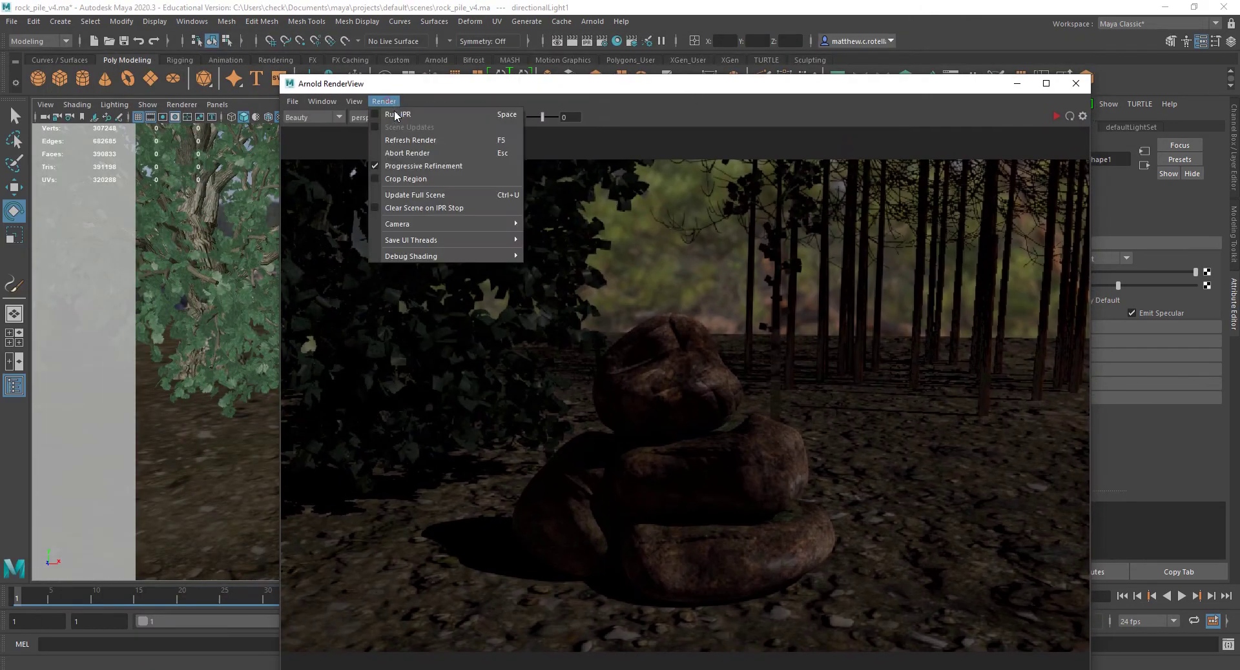
click(397, 115)
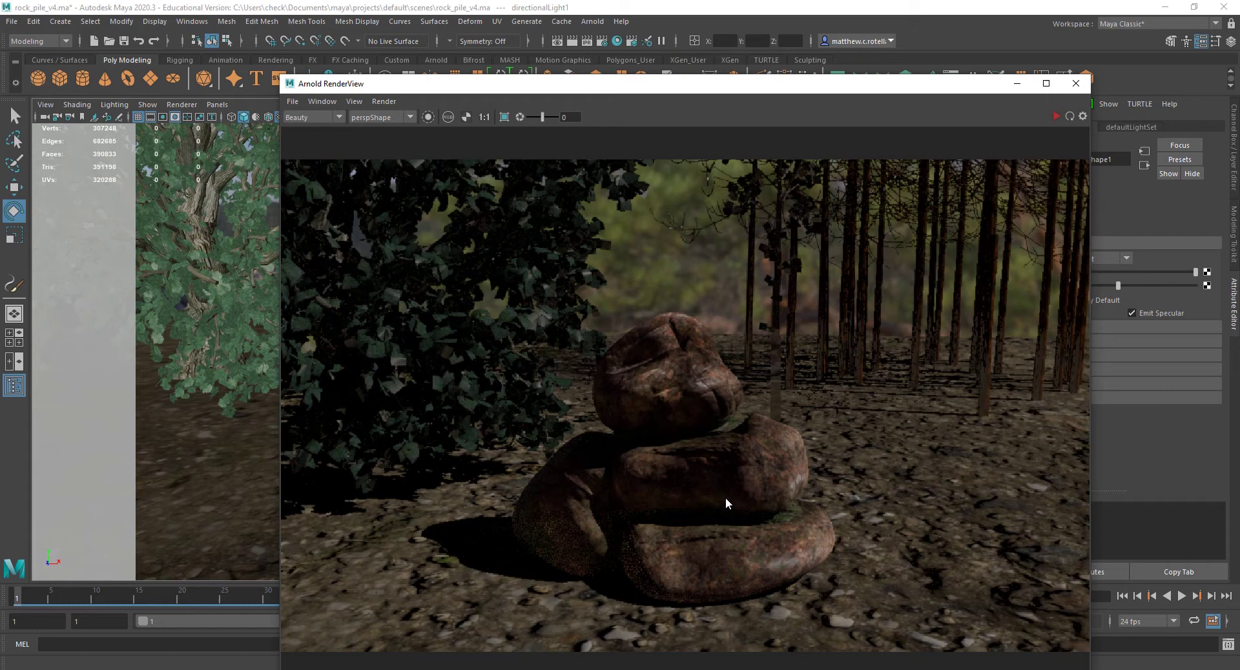
drag(730, 84, 426, 82)
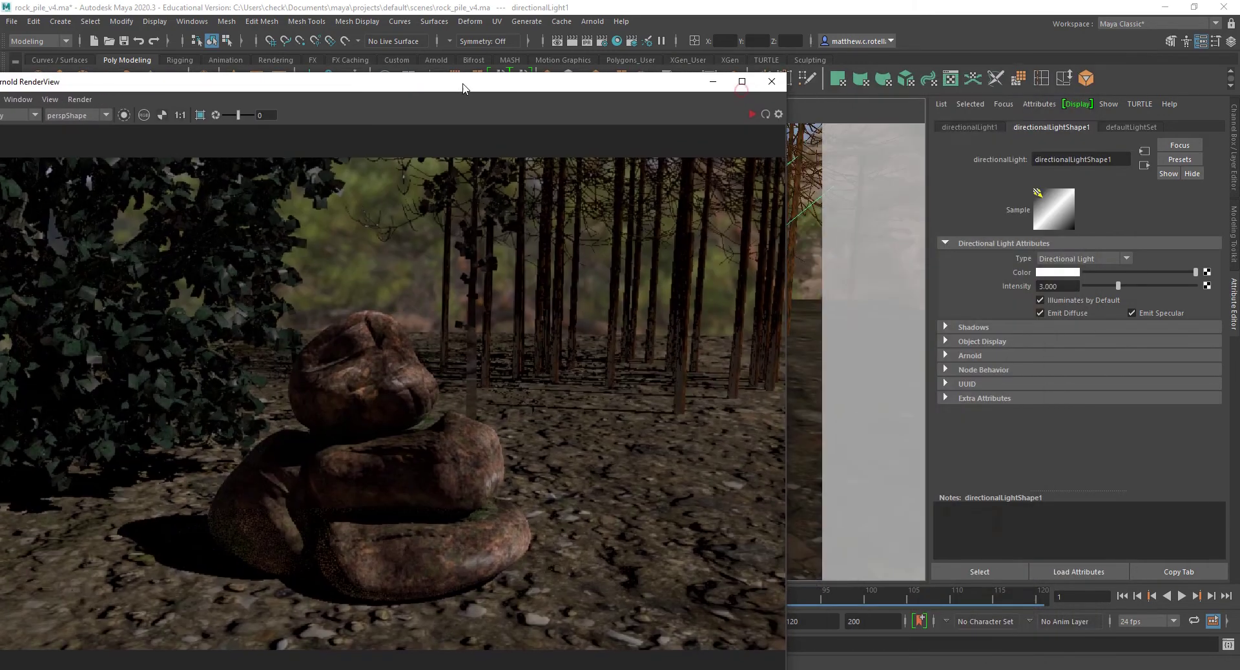
click(1053, 275)
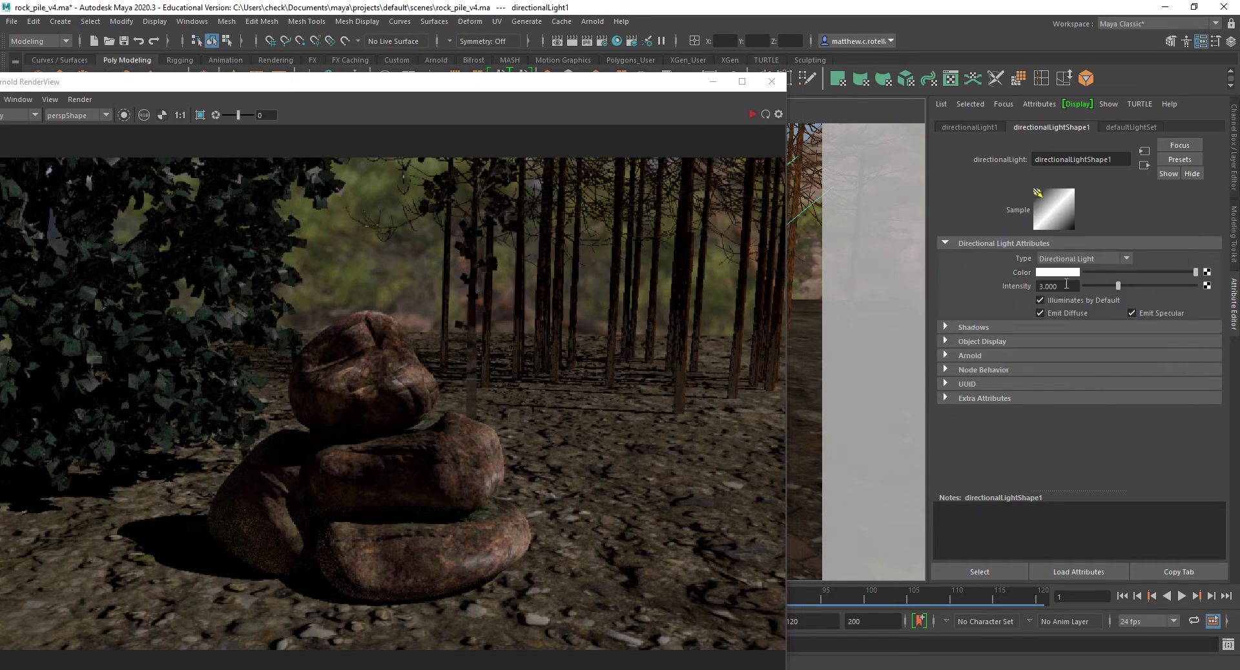
Expand directionalLightShape1's Arnold section and set its Angle to 10
click(969, 357)
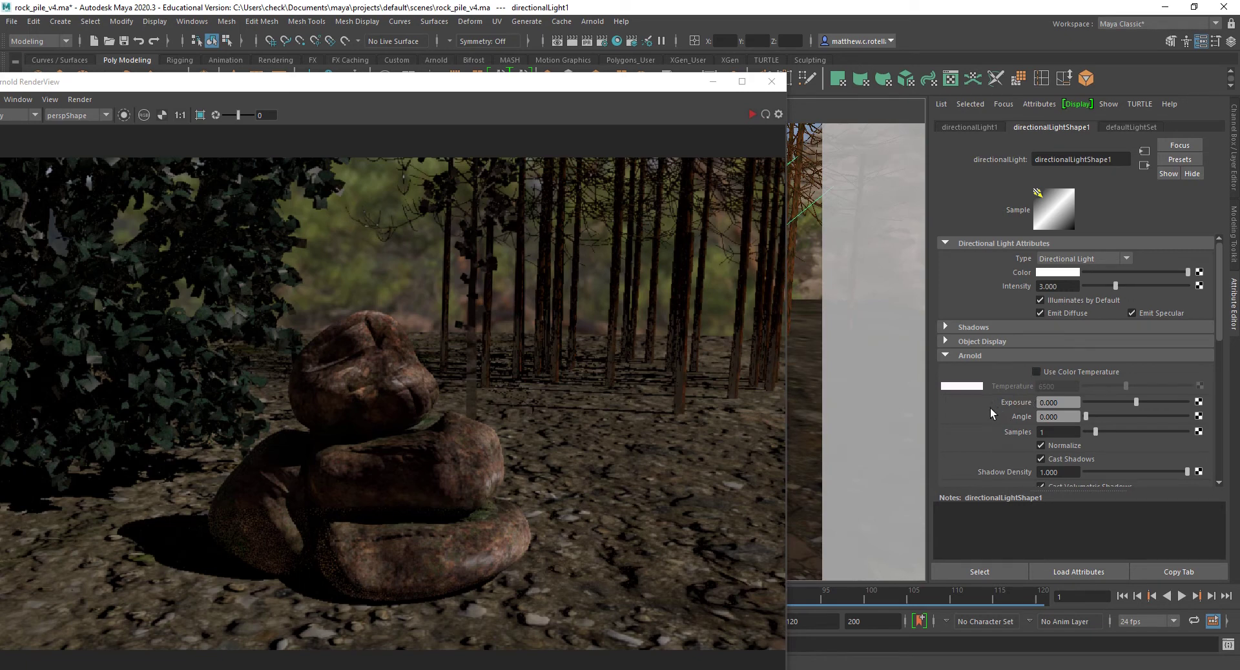
scroll(990, 408, down, 3)
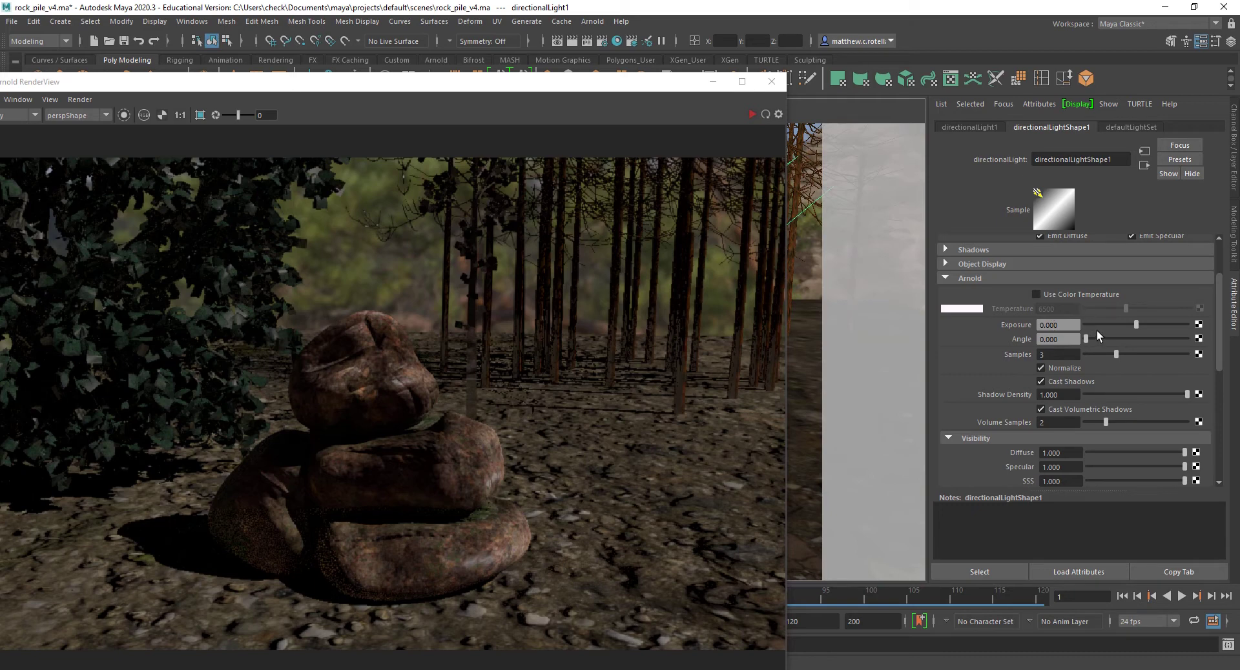
drag(1086, 337, 1198, 343)
Refresh the Arnold render to preview soft shadows at Intensity 3 and Angle 10
drag(181, 86, 331, 71)
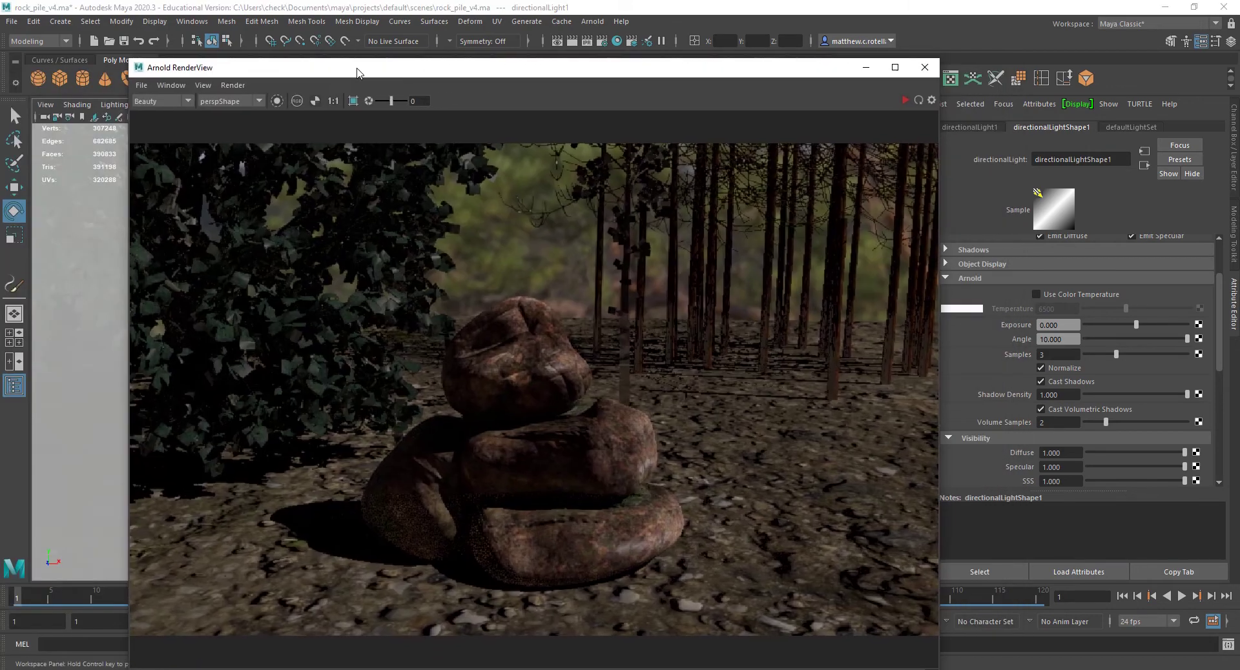
click(232, 84)
click(248, 124)
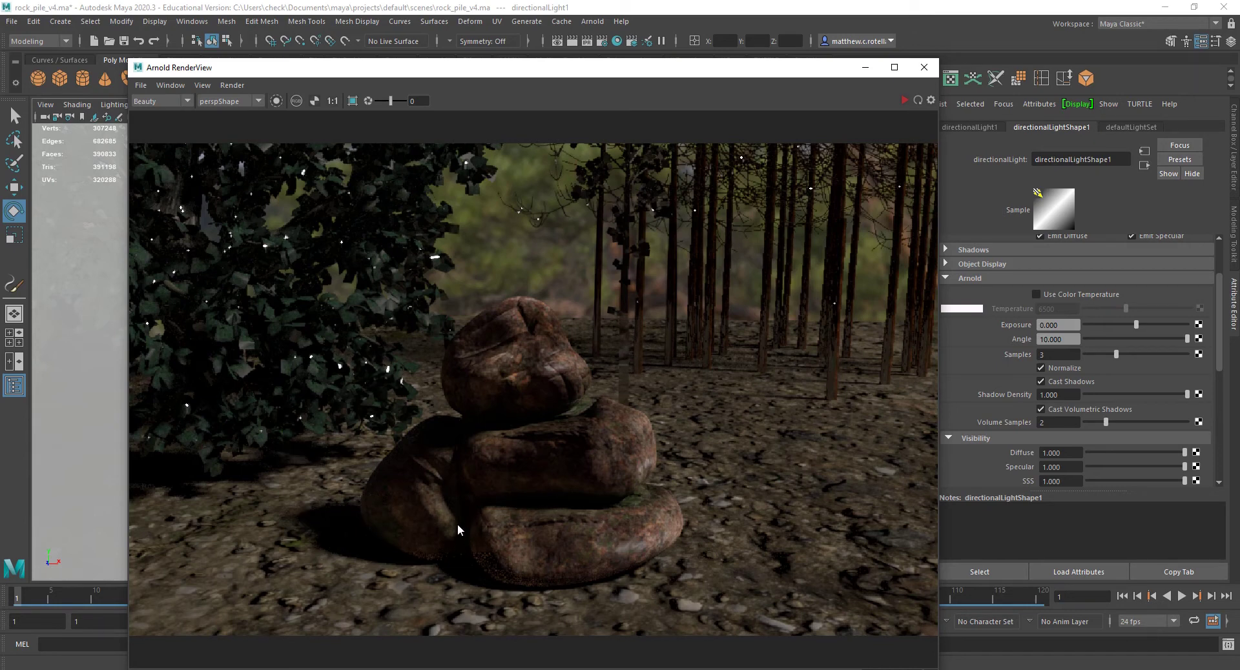
mouse_move(332, 669)
scroll(1001, 383, up, 3)
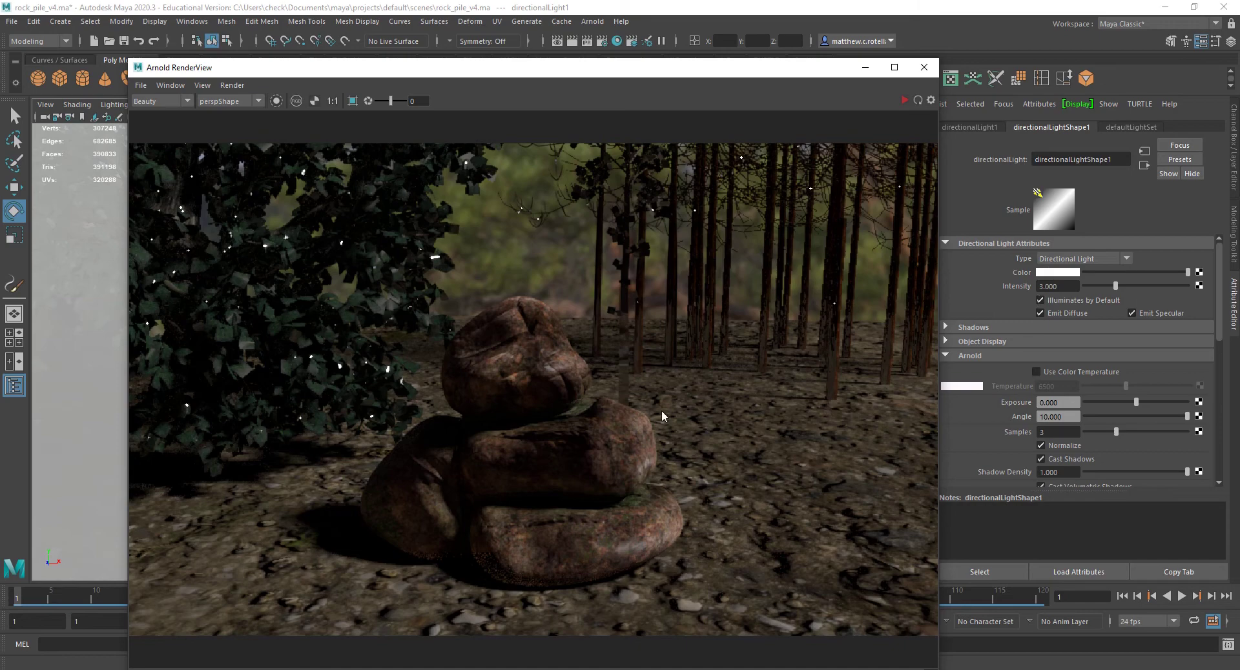
Rotate directionalLight1 to point straight down and refresh the Arnold render to check it
click(631, 70)
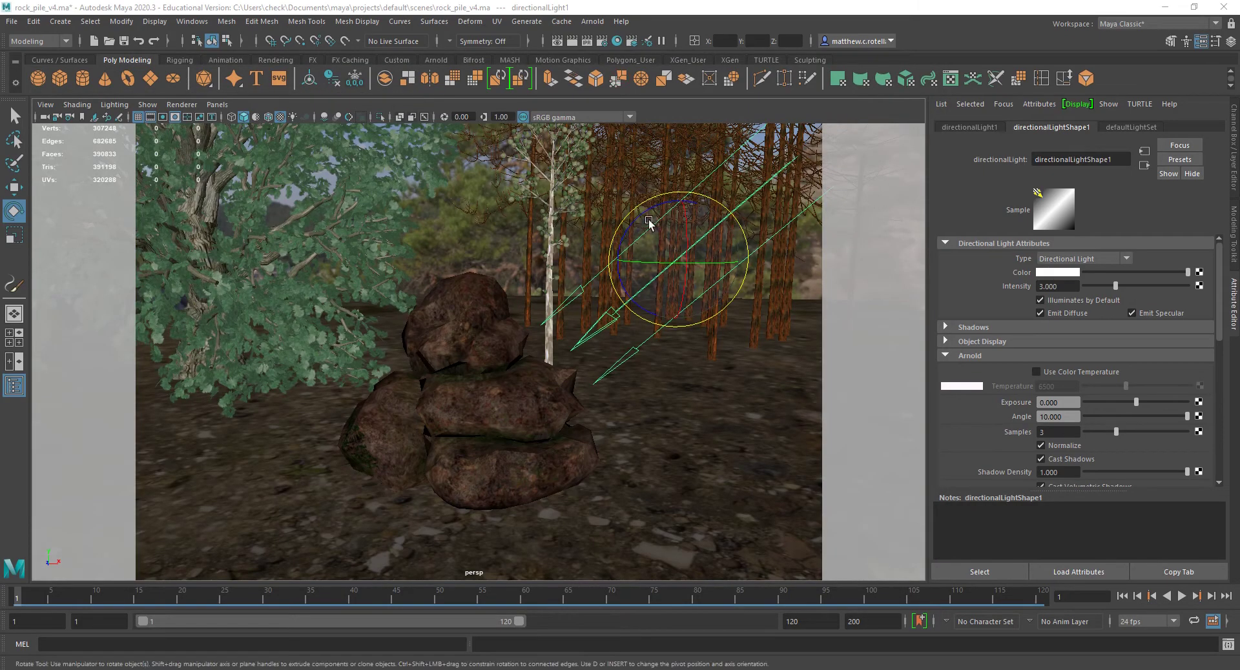
drag(659, 210, 665, 263)
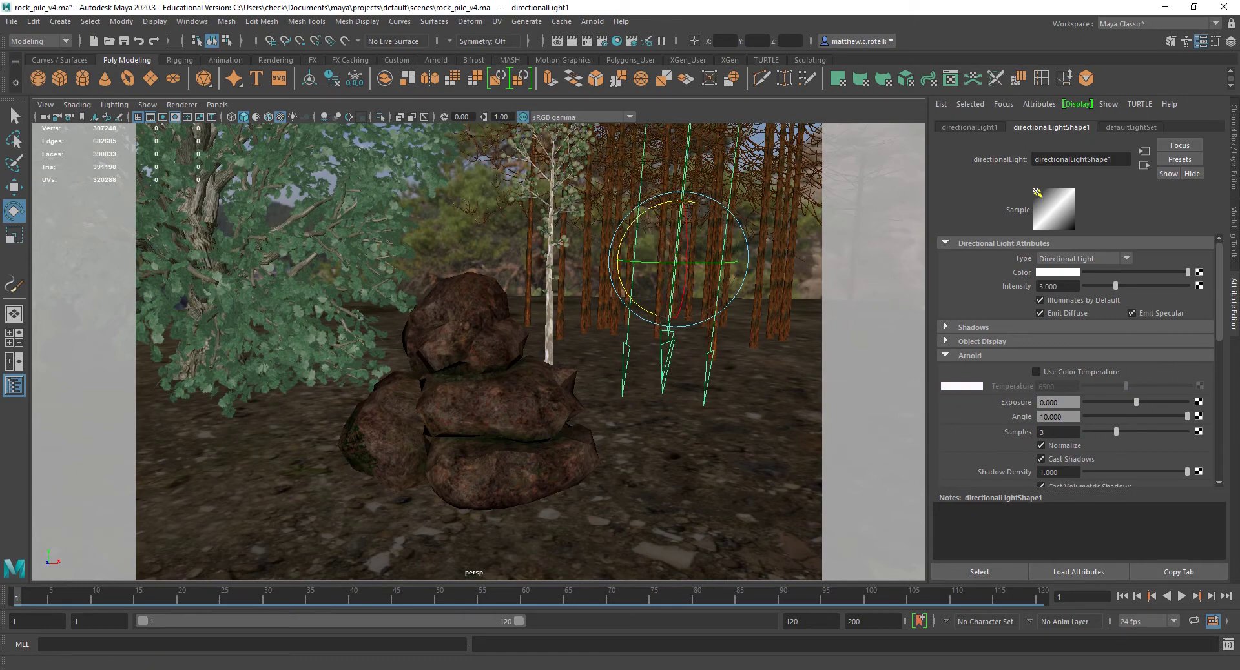
click(572, 41)
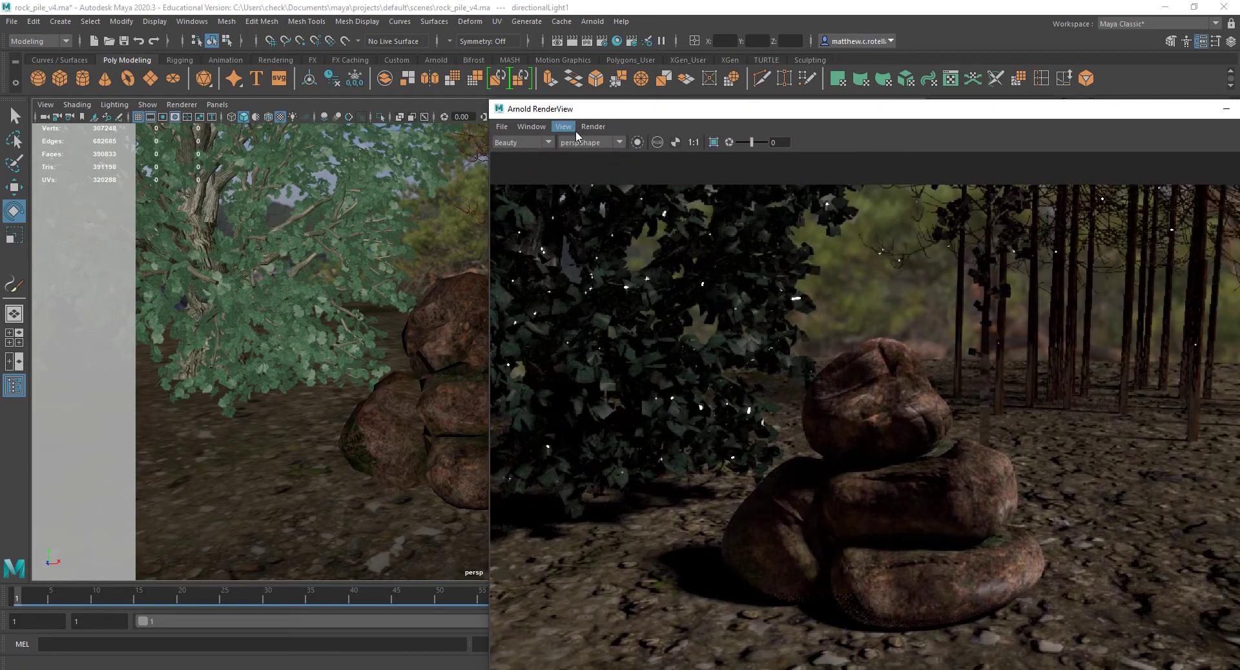
click(593, 126)
click(630, 166)
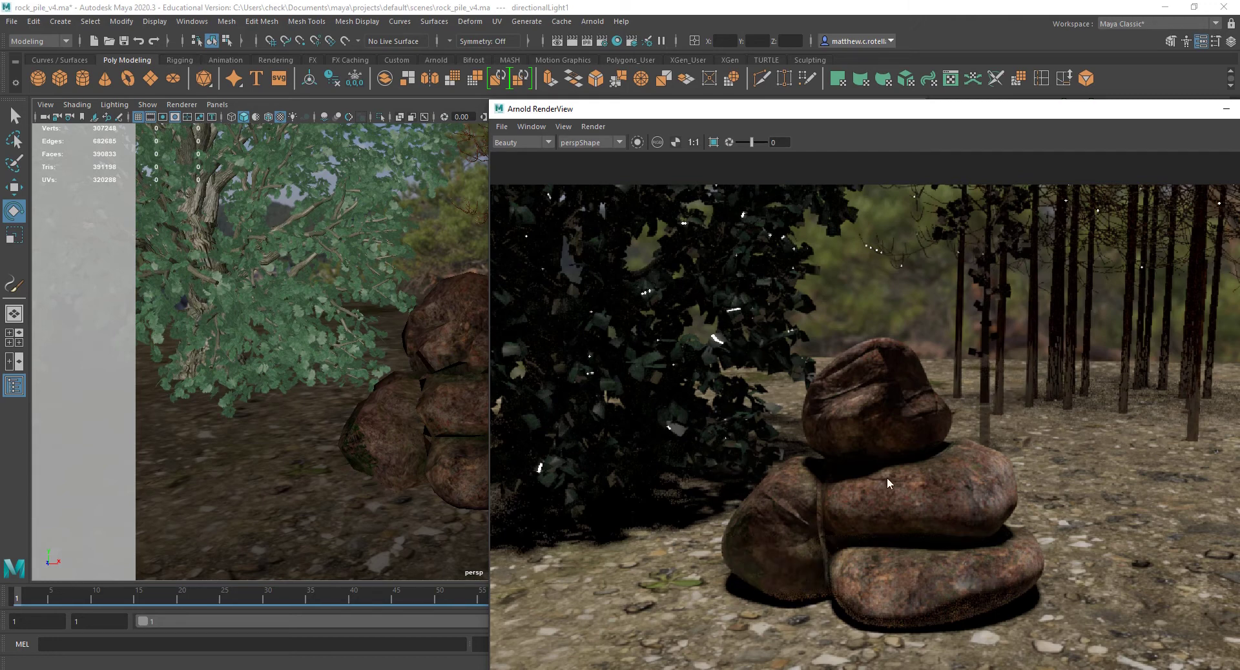
click(748, 96)
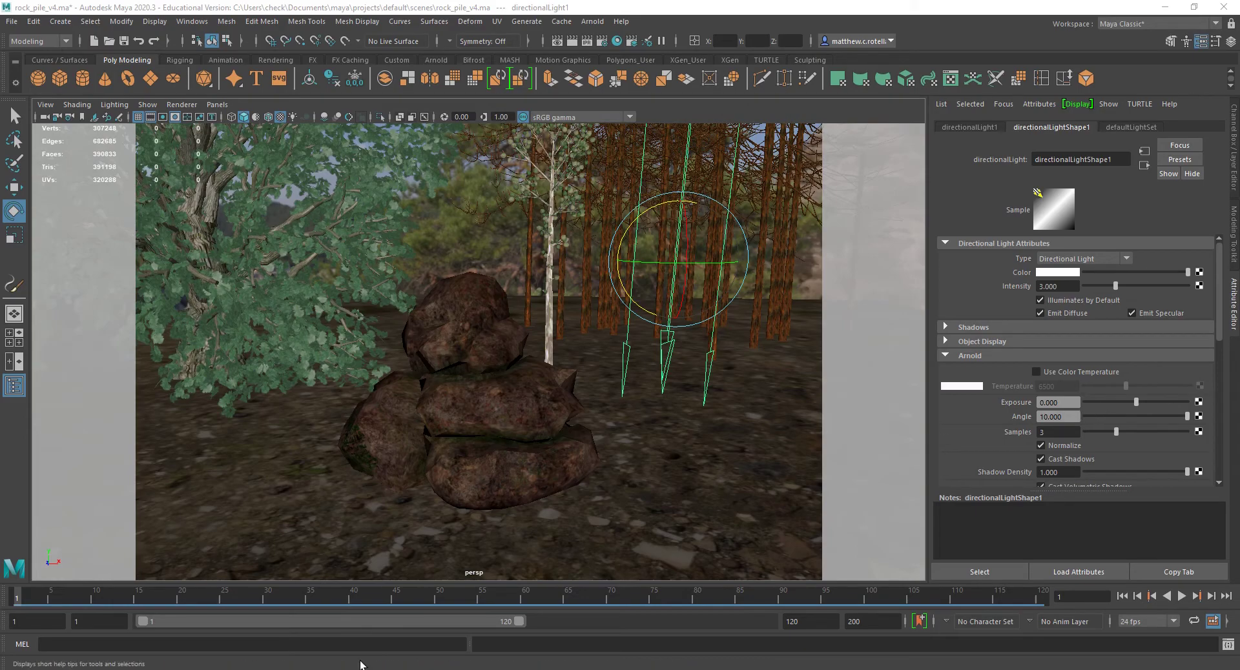
Open the Arnold Directional Light documentation and view the bathroom example image enlarged
key(alt+Tab)
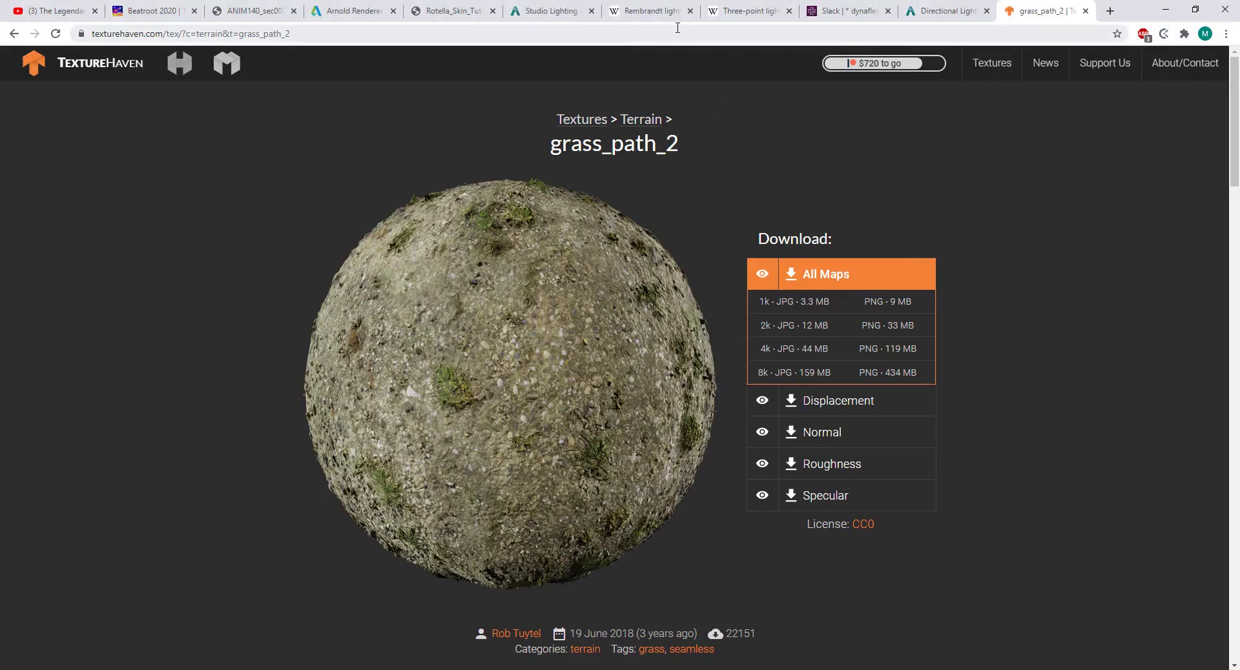
click(940, 10)
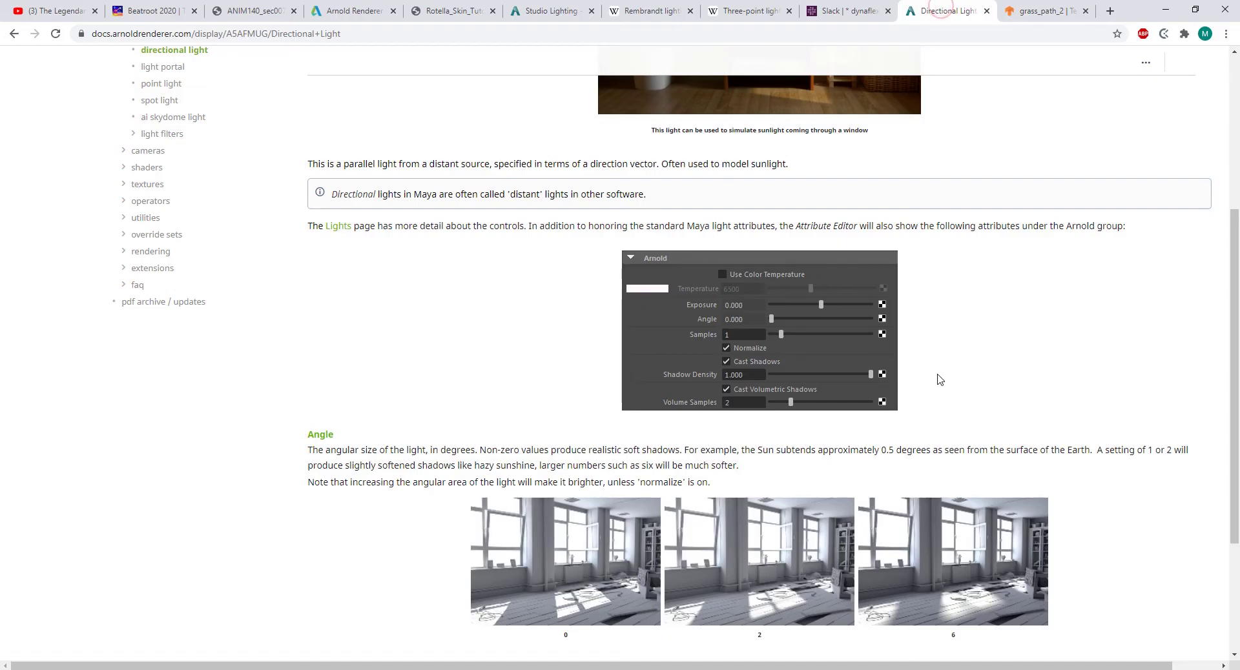
scroll(978, 413, up, 4)
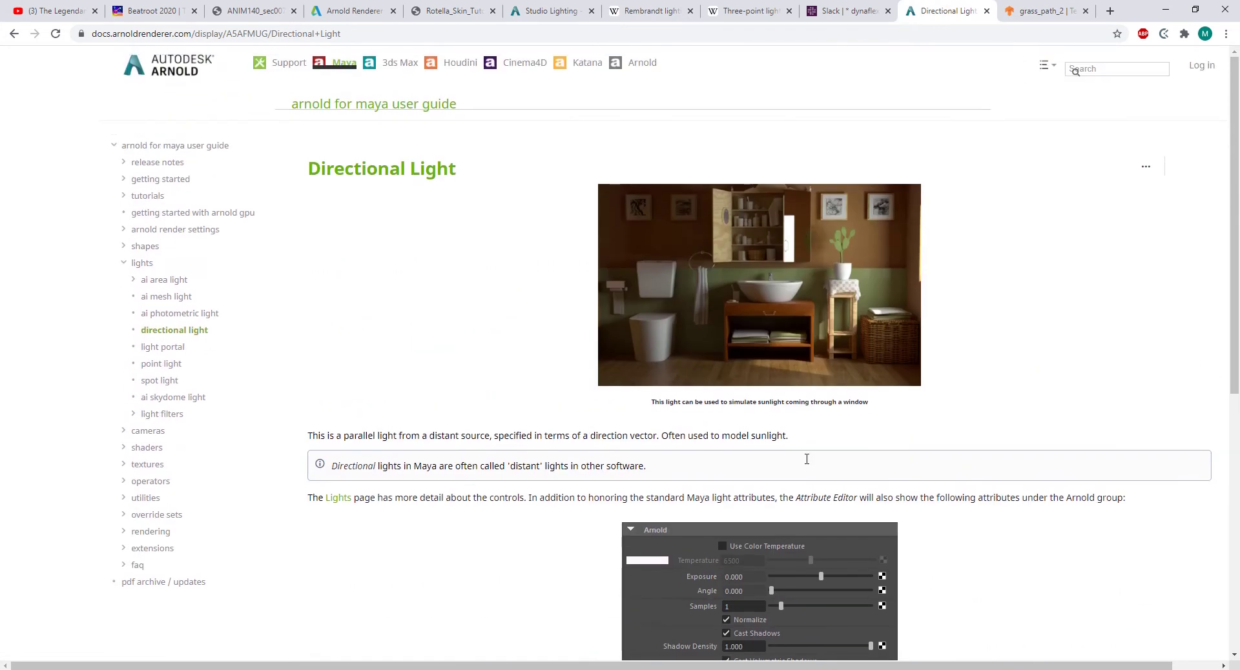
click(697, 324)
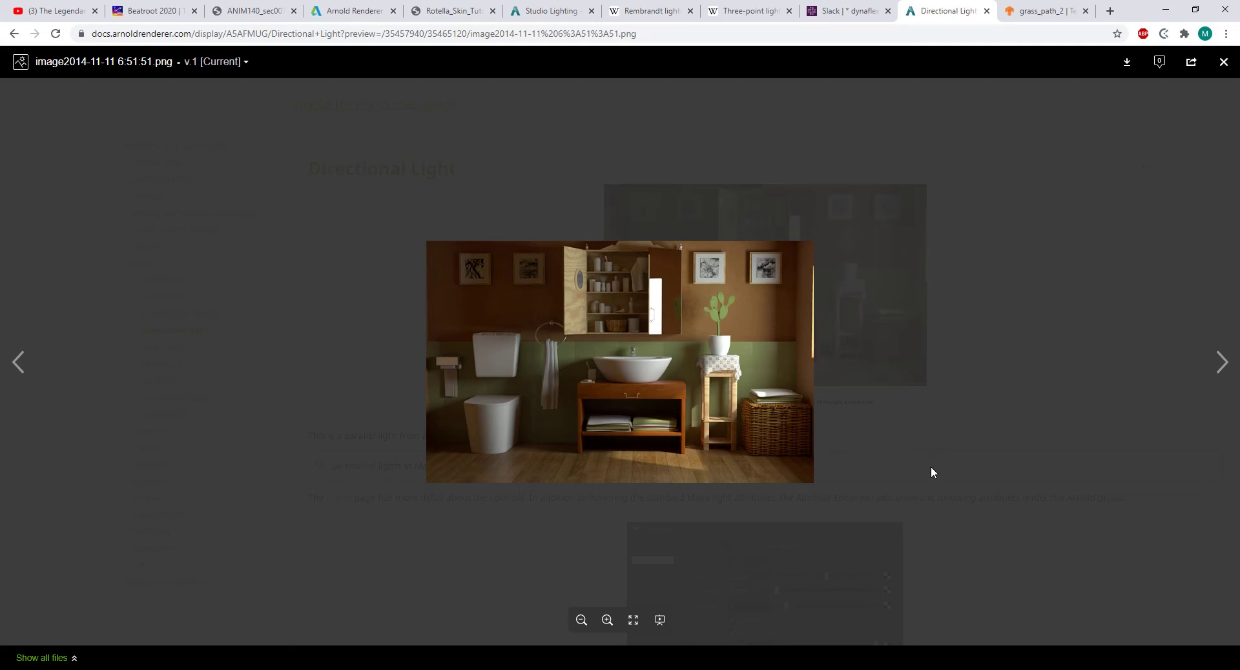
click(958, 444)
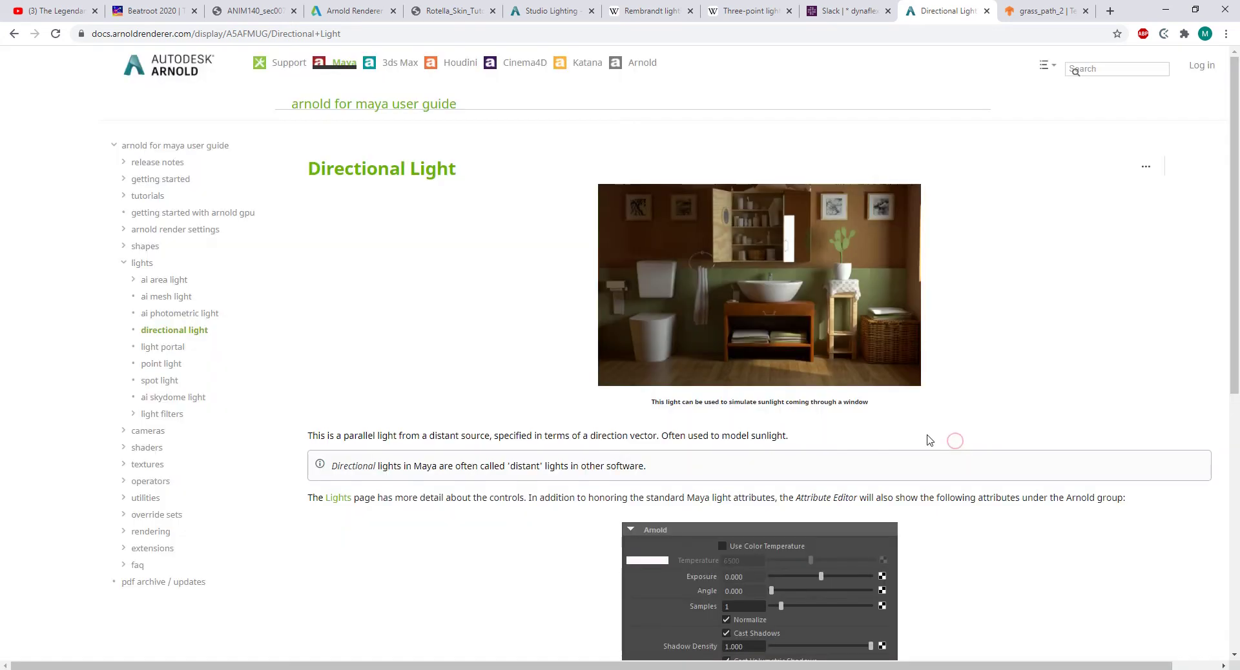
Read the Sun's 0.5 degree Angle note, compare the angle 2 and 6 example renders, then return to Maya
scroll(929, 437, down, 5)
scroll(930, 432, down, 2)
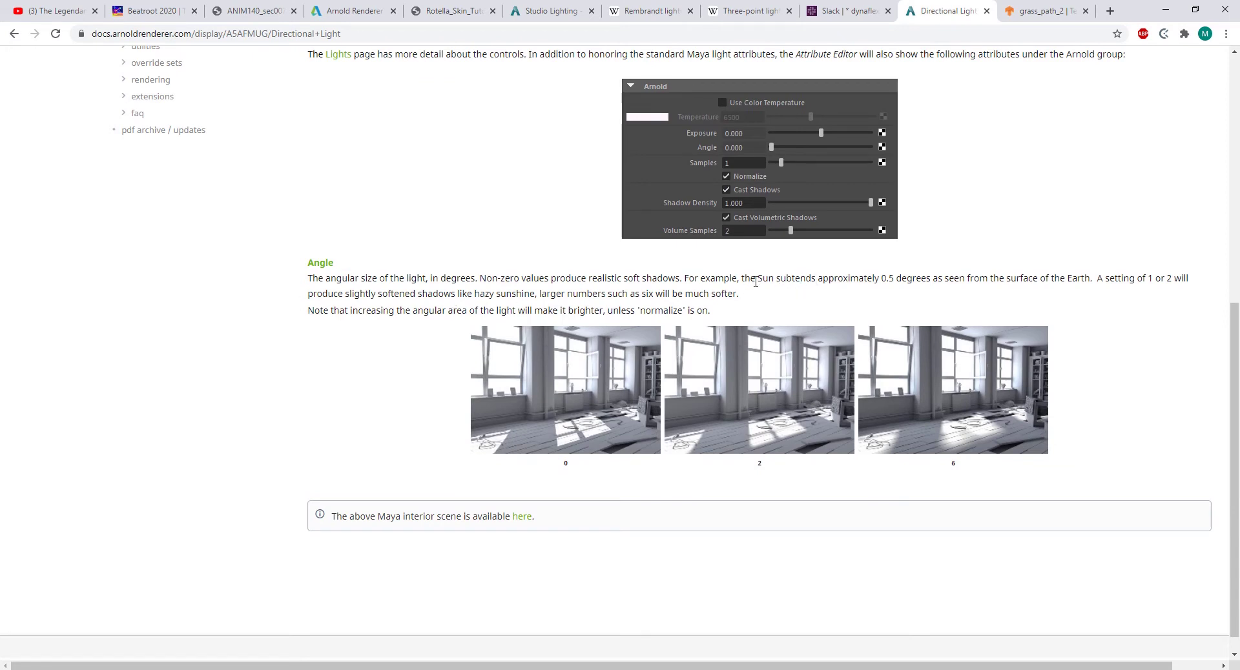
drag(817, 278, 959, 280)
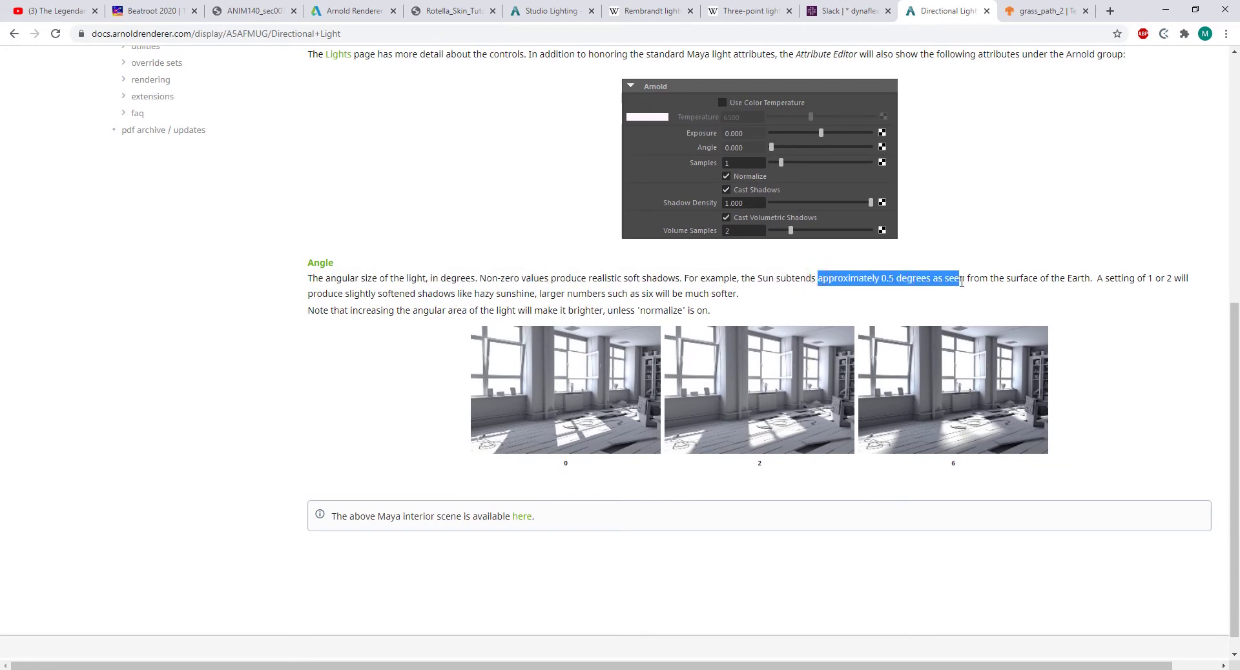
click(1061, 294)
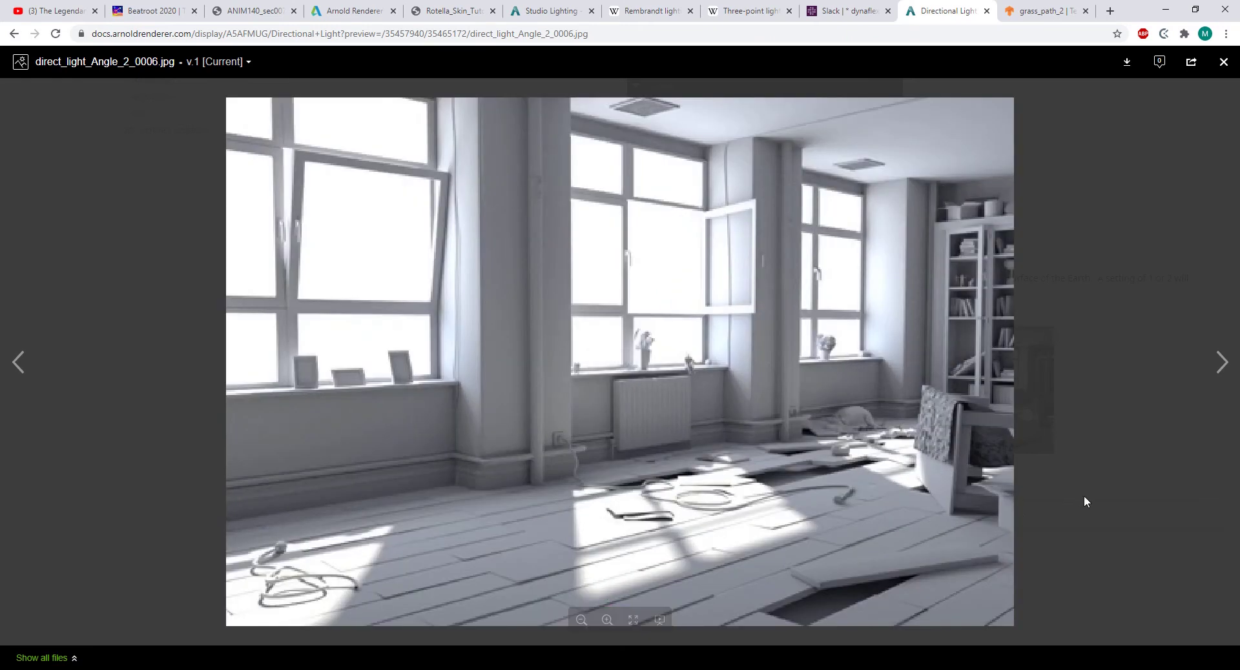
click(1084, 495)
click(900, 405)
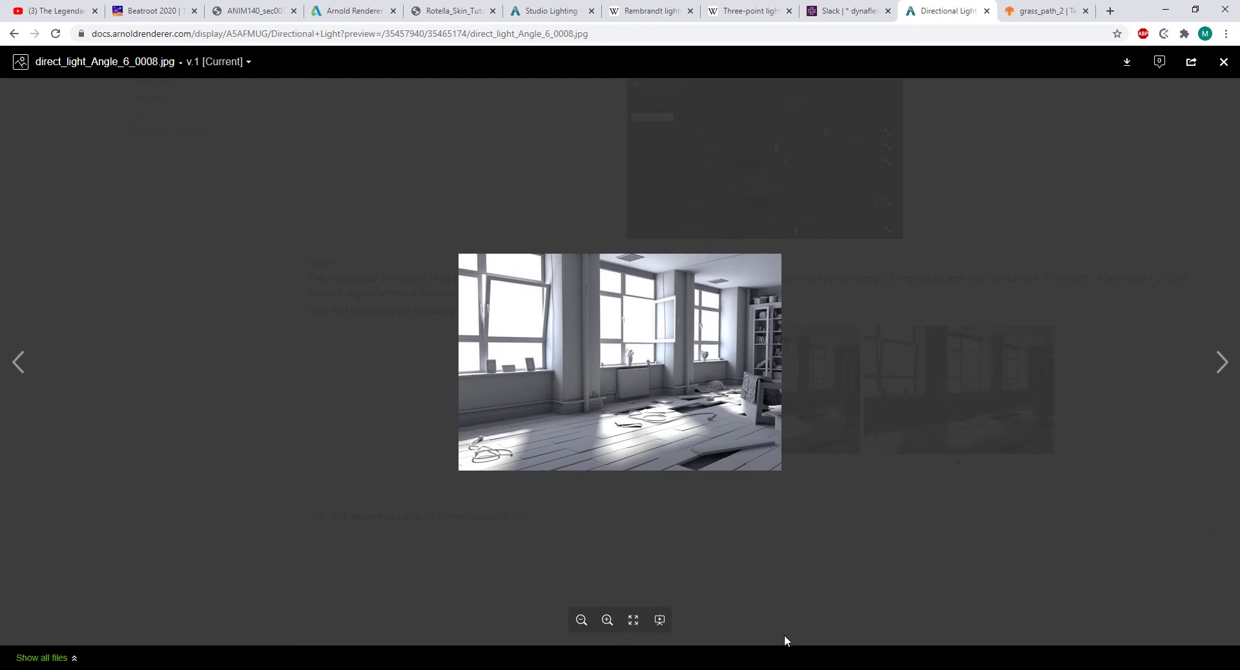
click(523, 665)
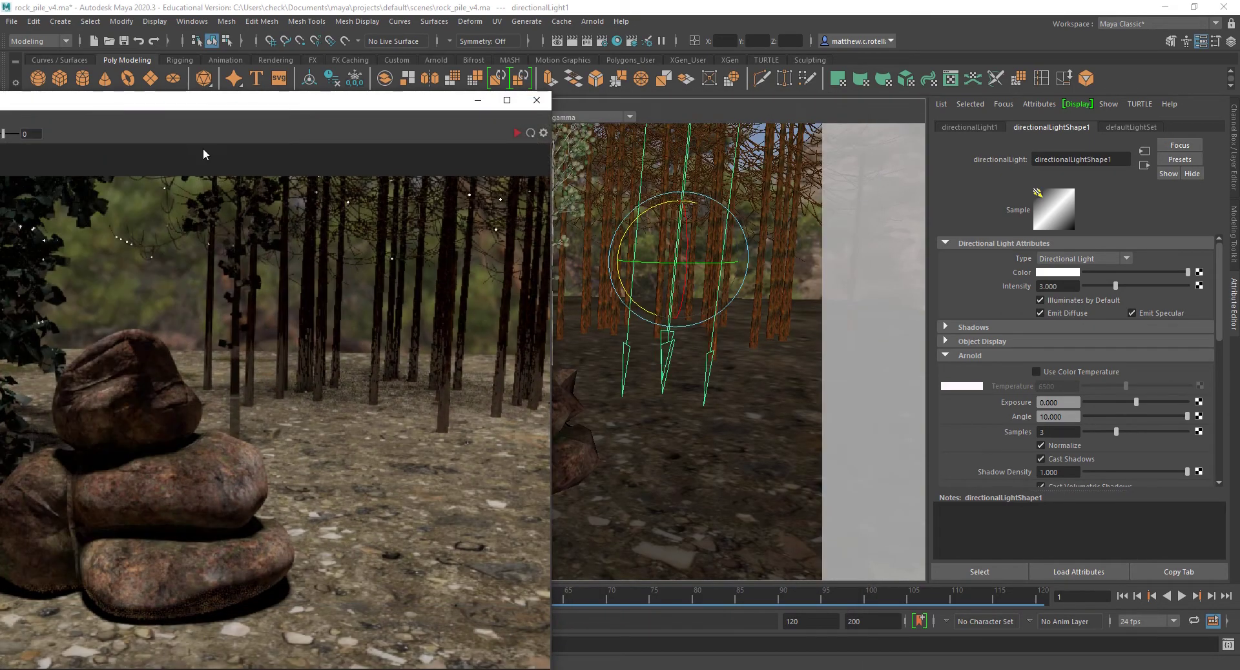
Tilt the light to a lower angle and enable a warm 4025 color temperature
drag(644, 208, 670, 211)
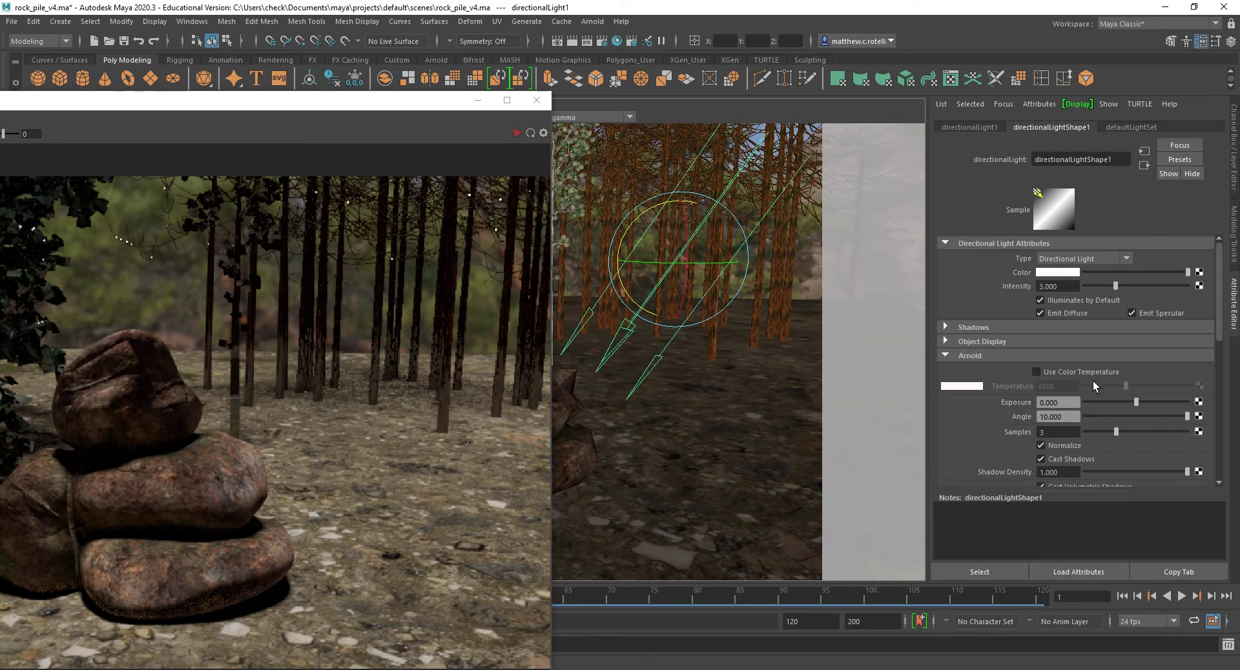
click(1036, 372)
drag(1127, 387, 1107, 389)
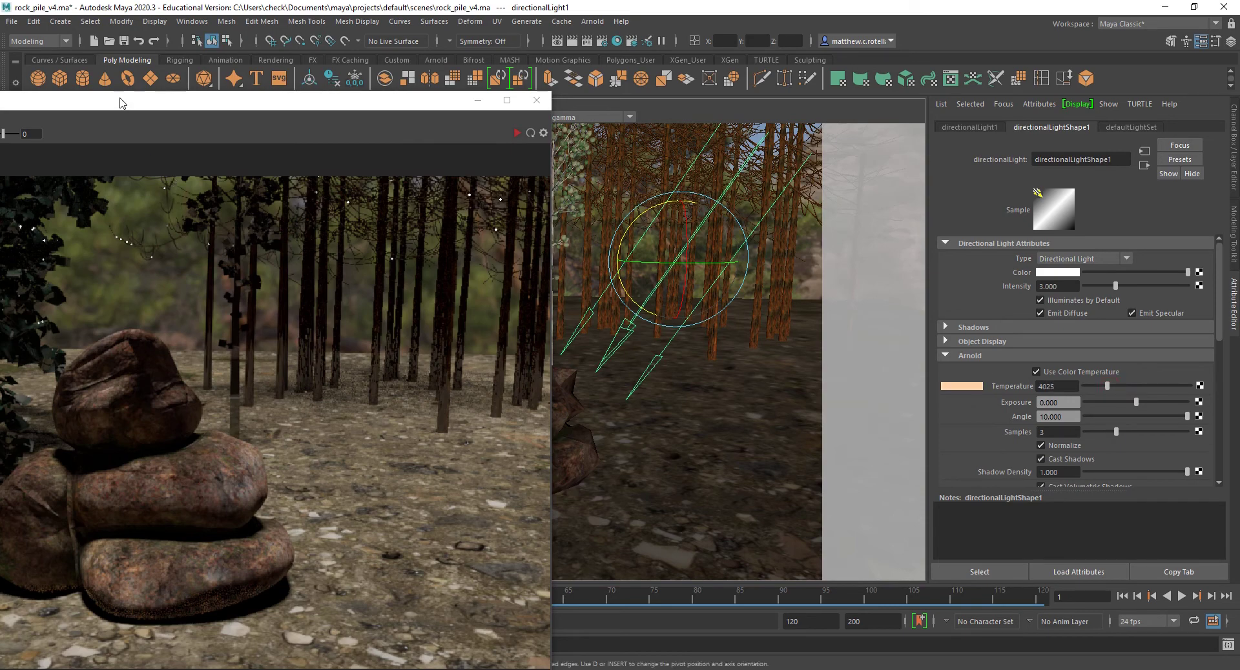
drag(122, 101, 586, 54)
Refresh the Arnold render of the rock pile with the warmer light, then stop it with Esc
click(327, 69)
click(345, 115)
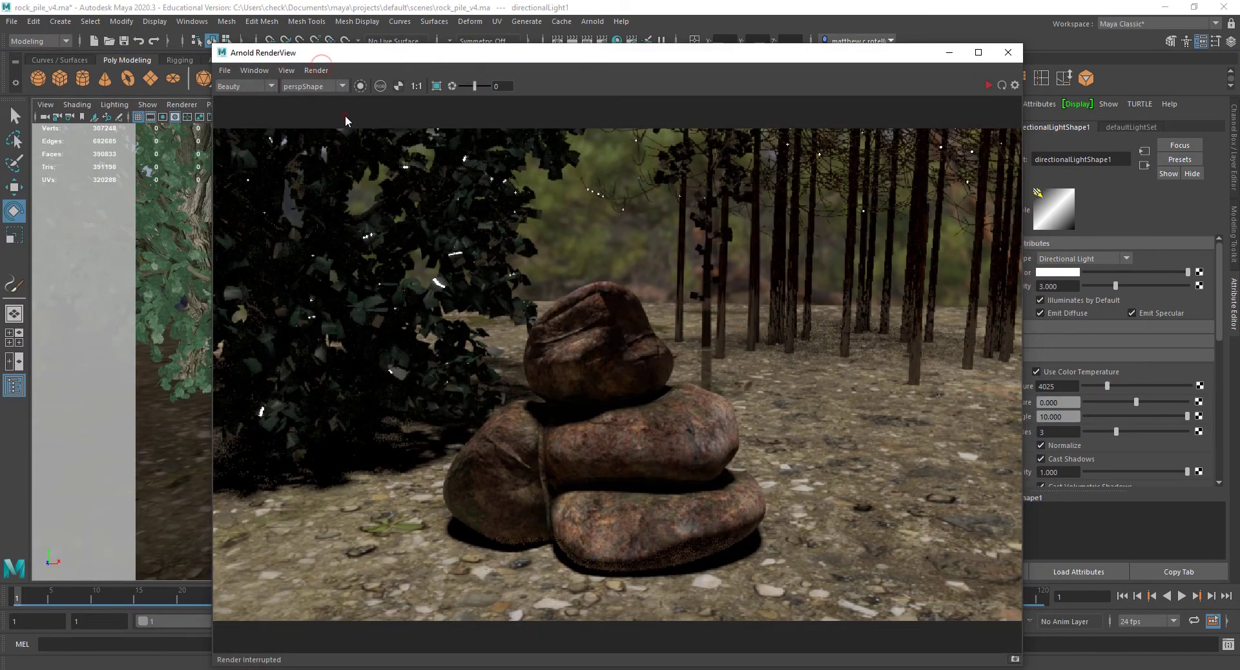
click(337, 109)
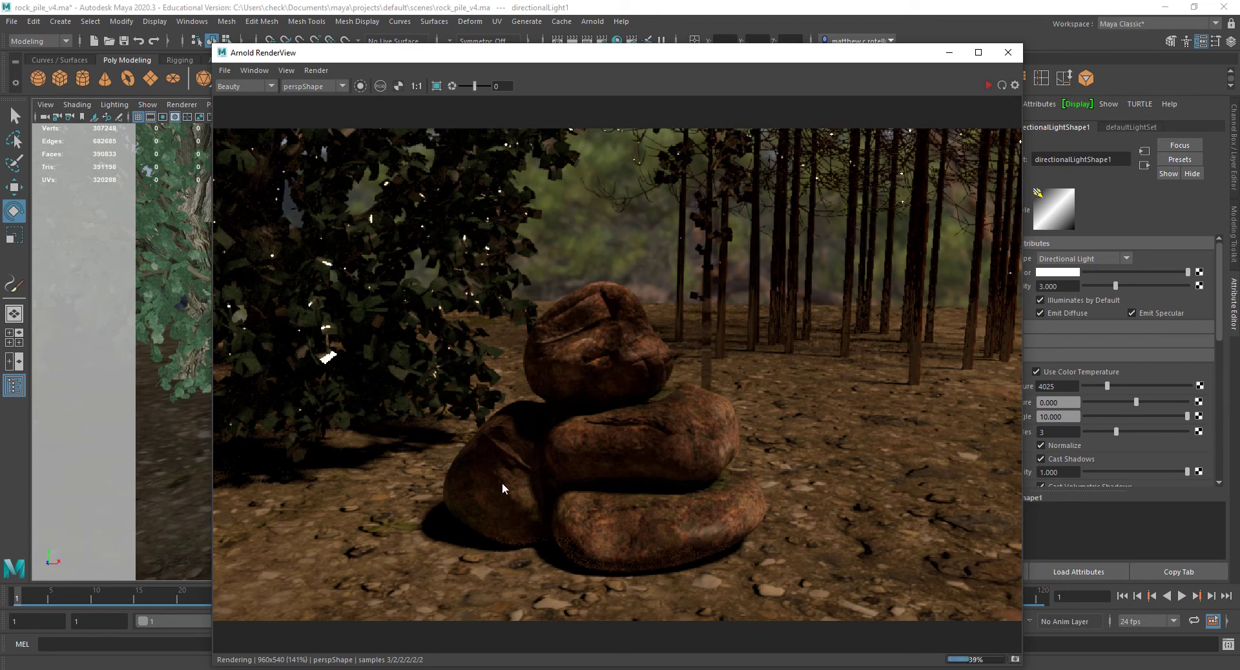
key(Escape)
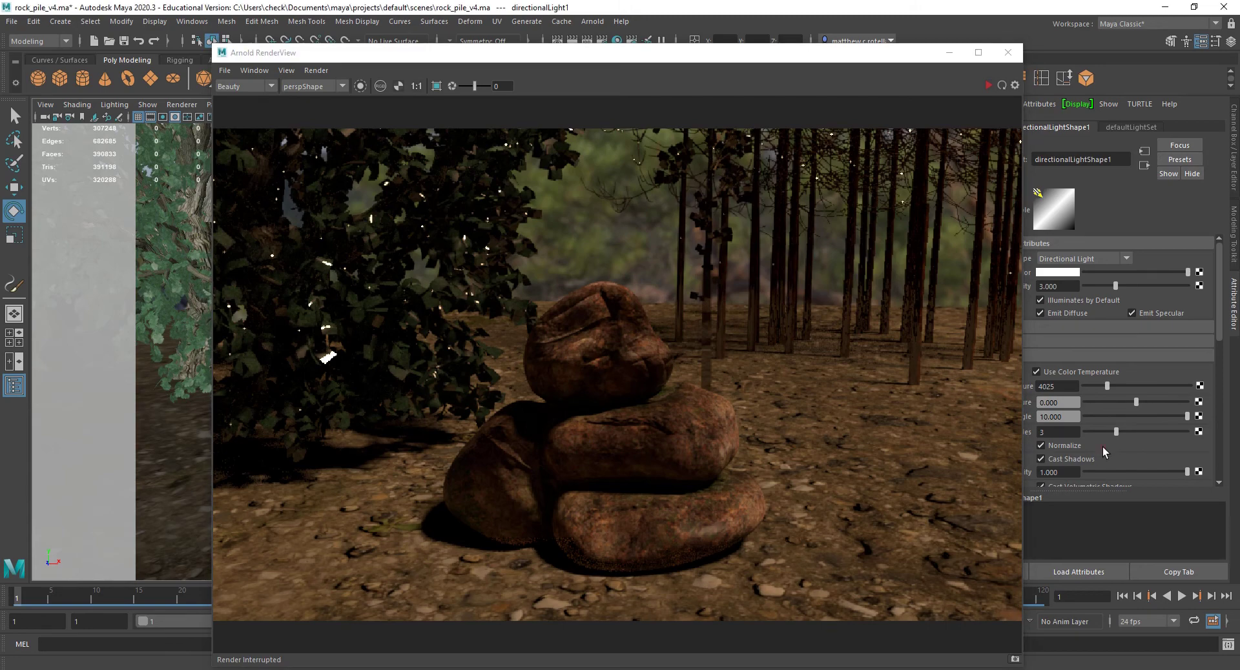
Lower Shadow Density to 0.4 and run a quick test render, stopping it early
drag(670, 56, 506, 28)
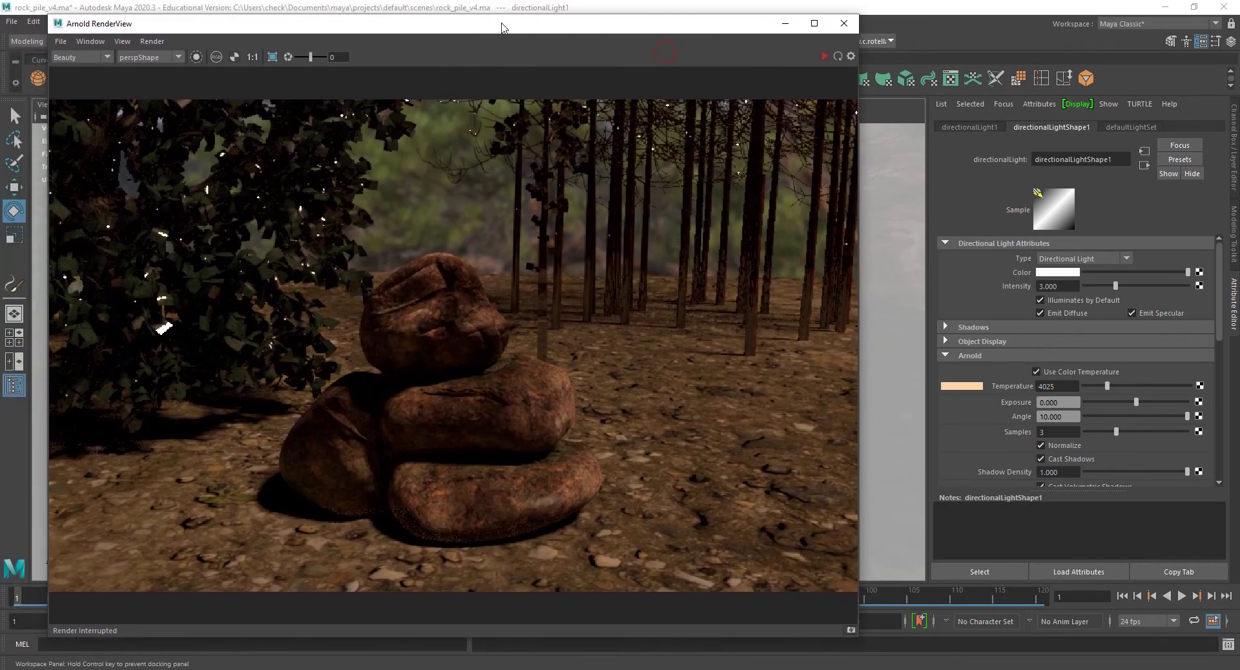
scroll(985, 447, down, 1)
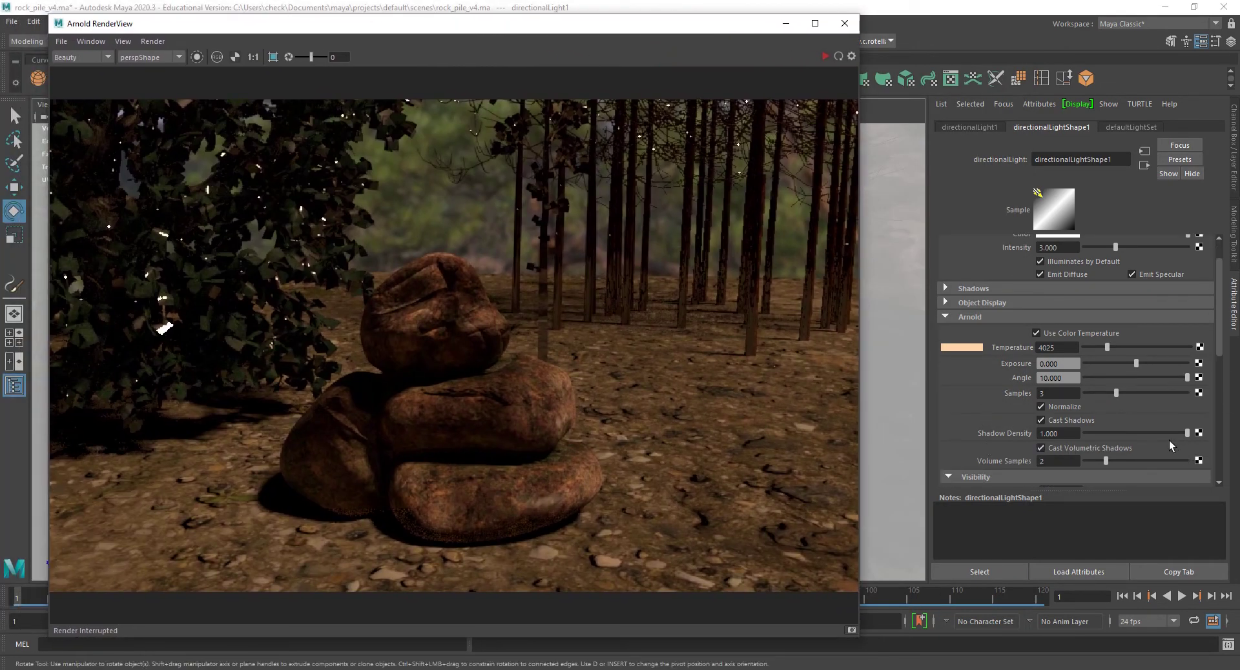
drag(1161, 434, 1125, 434)
click(153, 40)
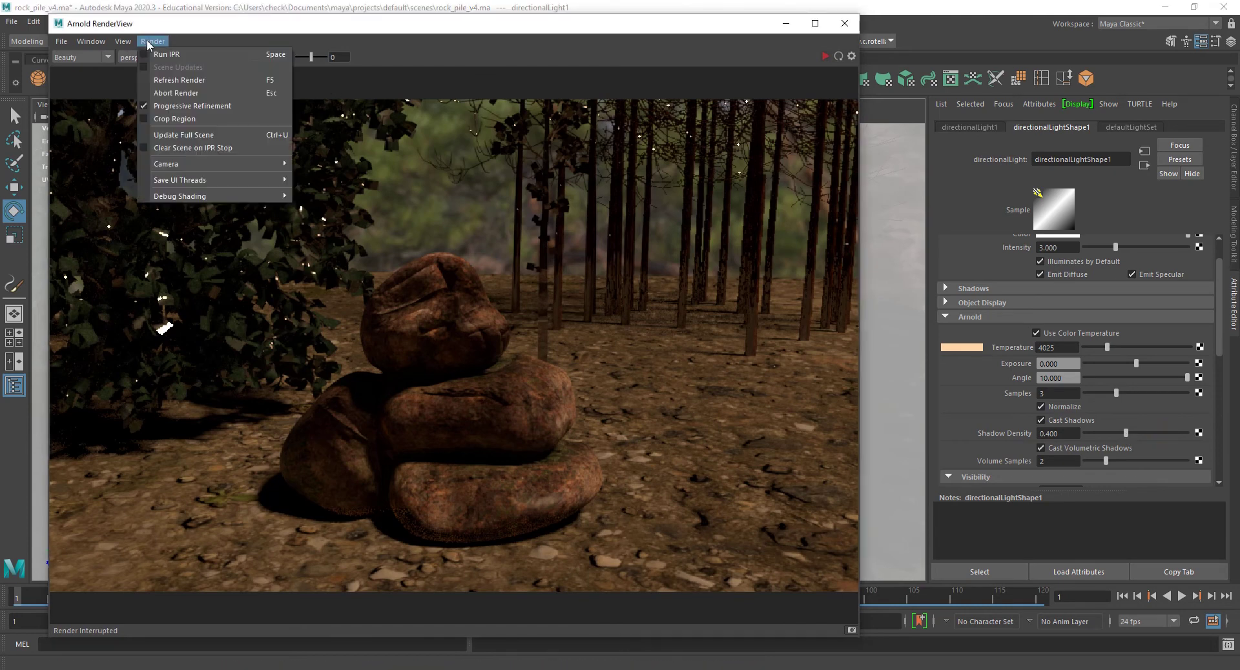
click(169, 79)
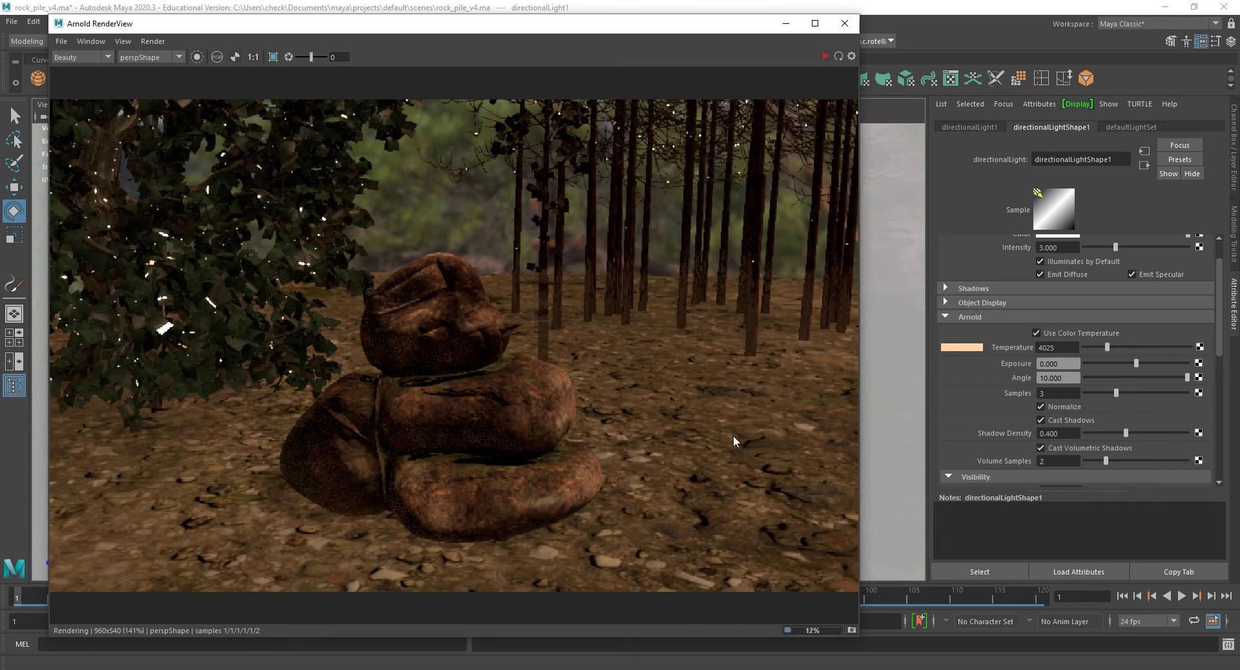
key(Escape)
Set Angle to 3.484, test-render with denser shadows, then return Shadow Density to 1.000
drag(1137, 378, 1120, 378)
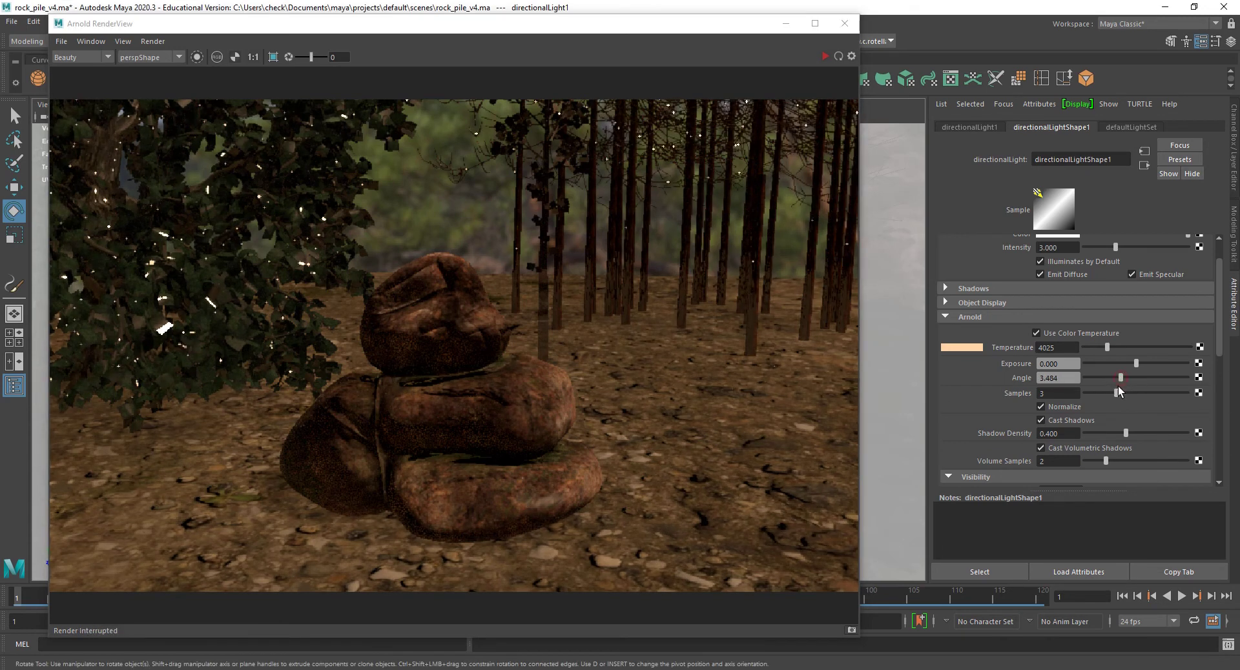
drag(1126, 433, 1174, 434)
click(155, 41)
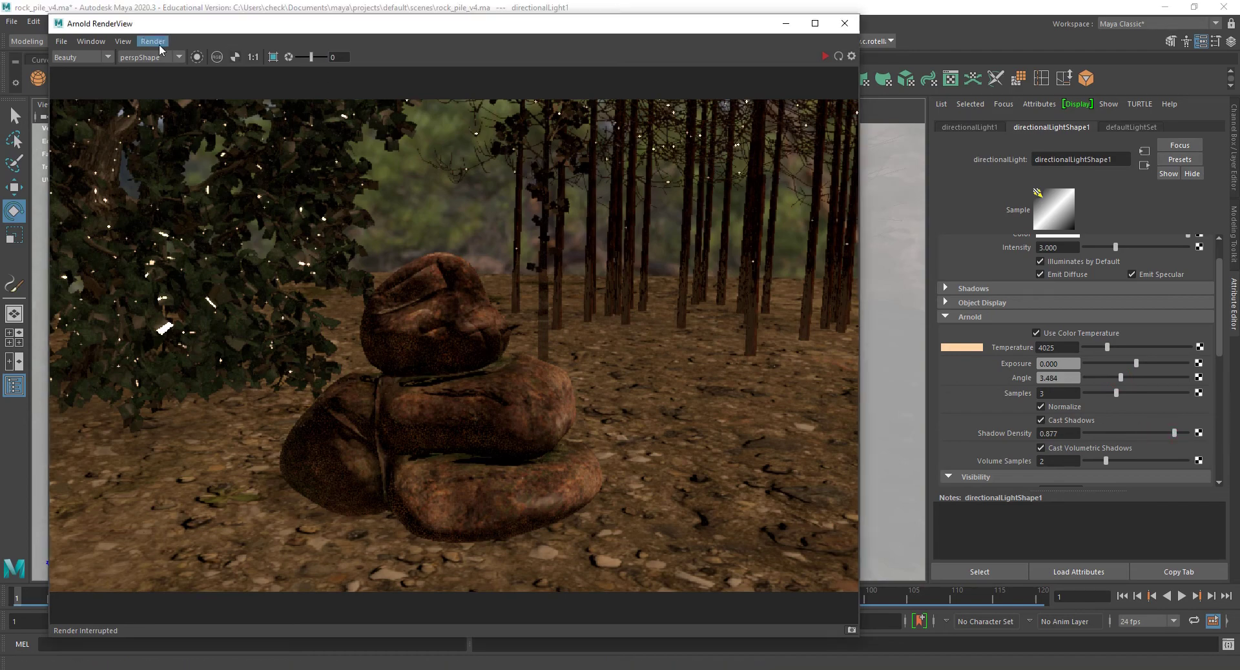
click(181, 80)
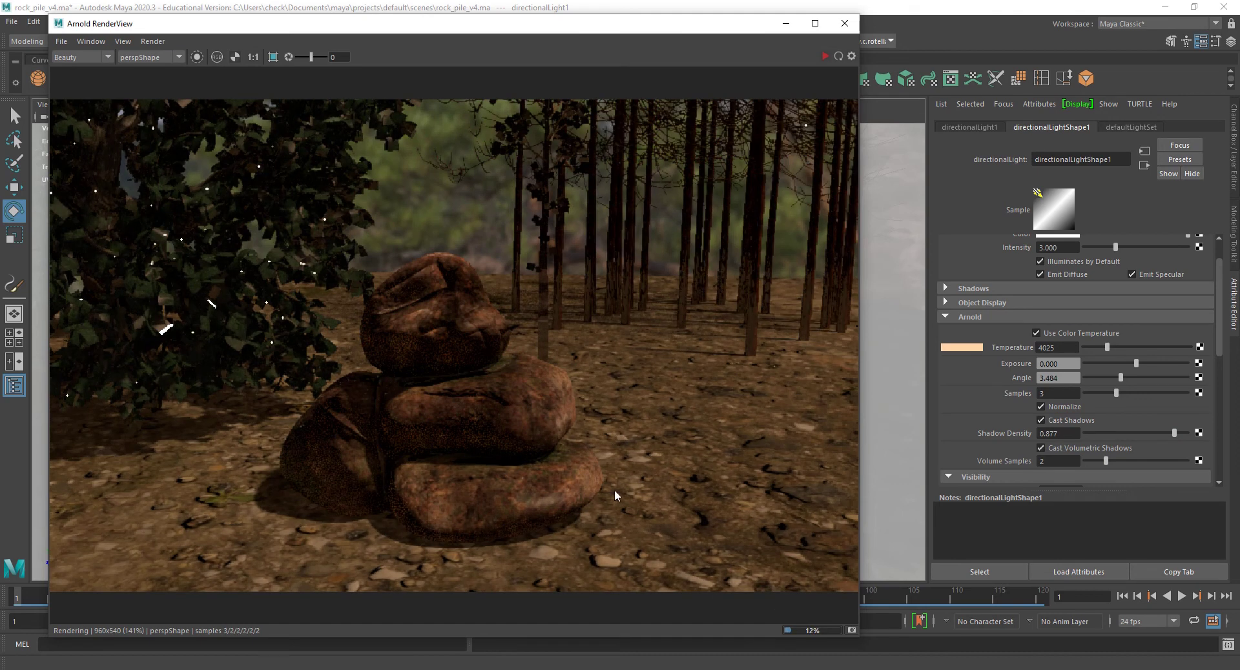
key(Escape)
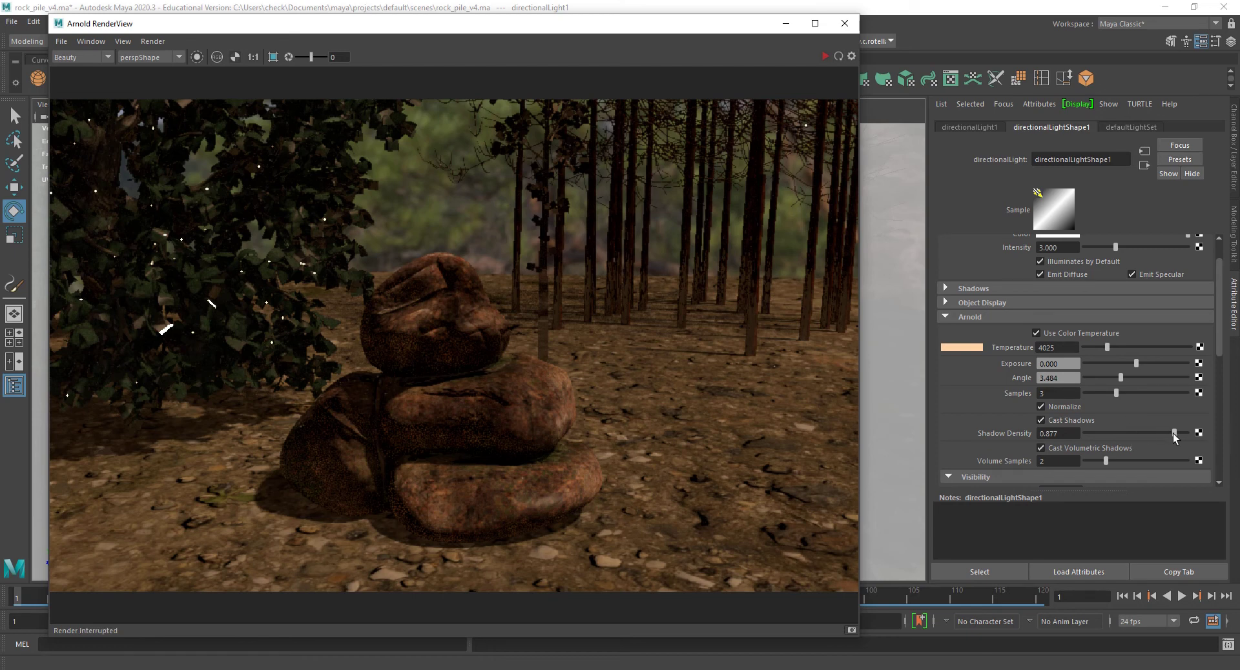
drag(1173, 432, 1207, 435)
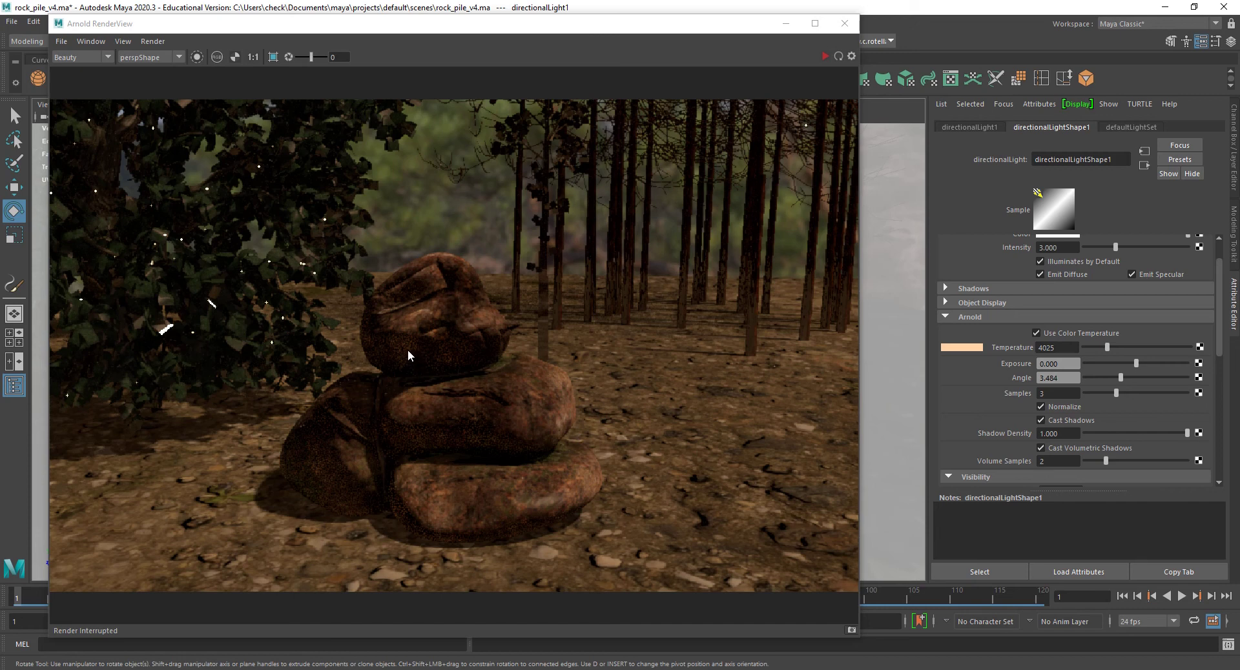
scroll(995, 405, up, 2)
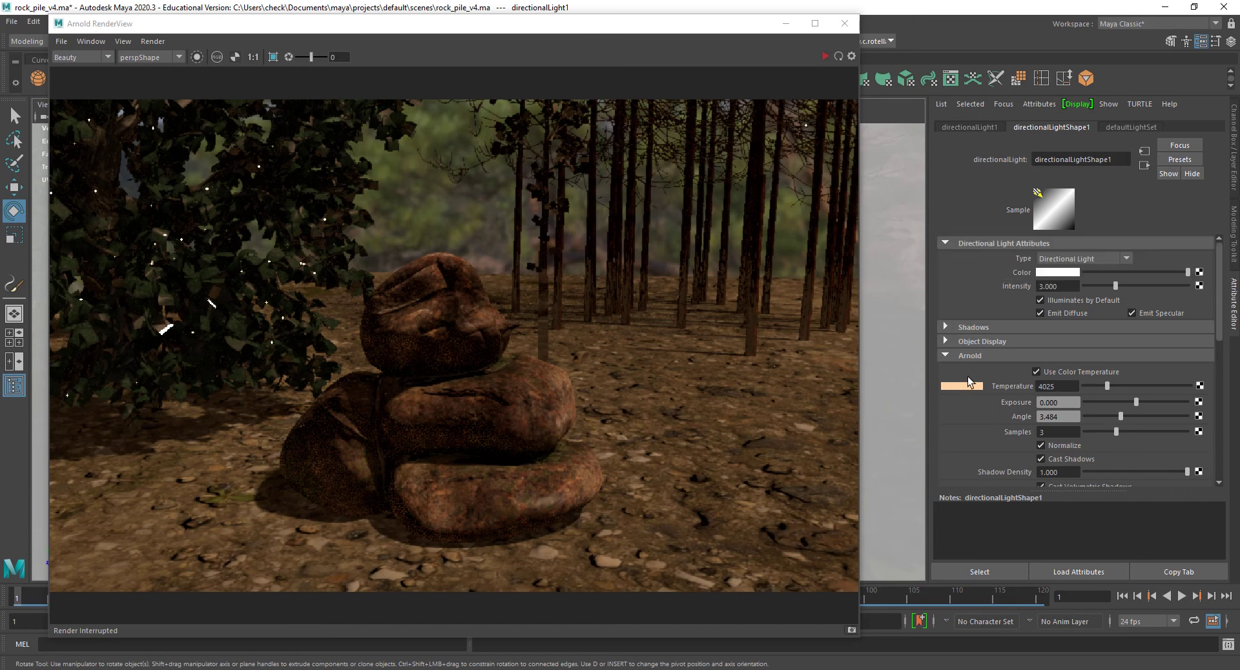